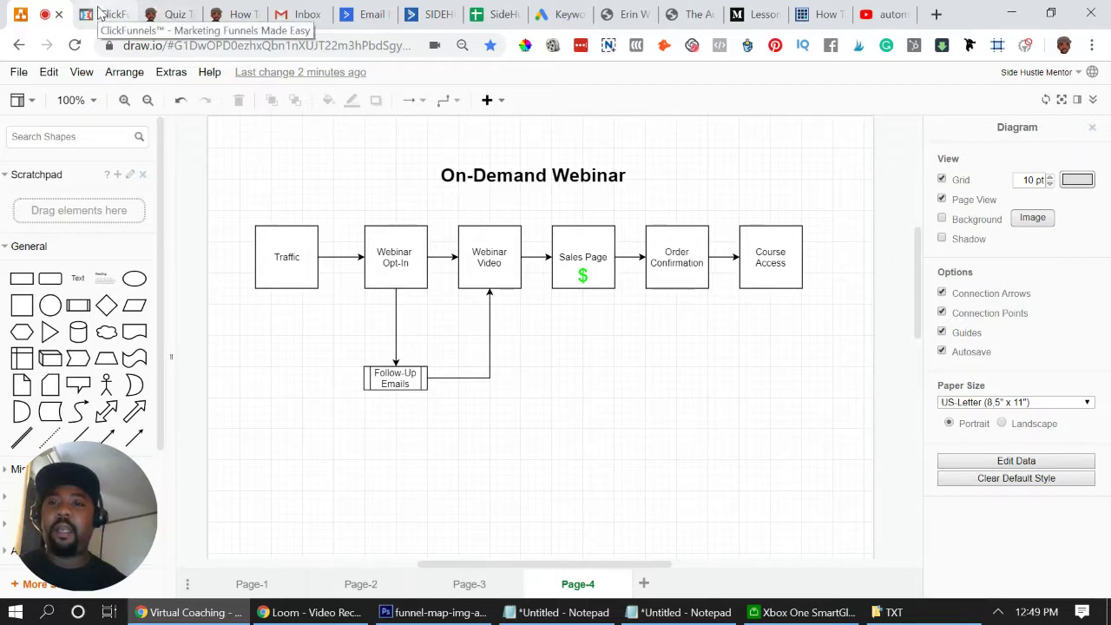
Examine the webinar registration page and select the Webinar Opt-In box in the draw.io funnel diagram.
click(233, 10)
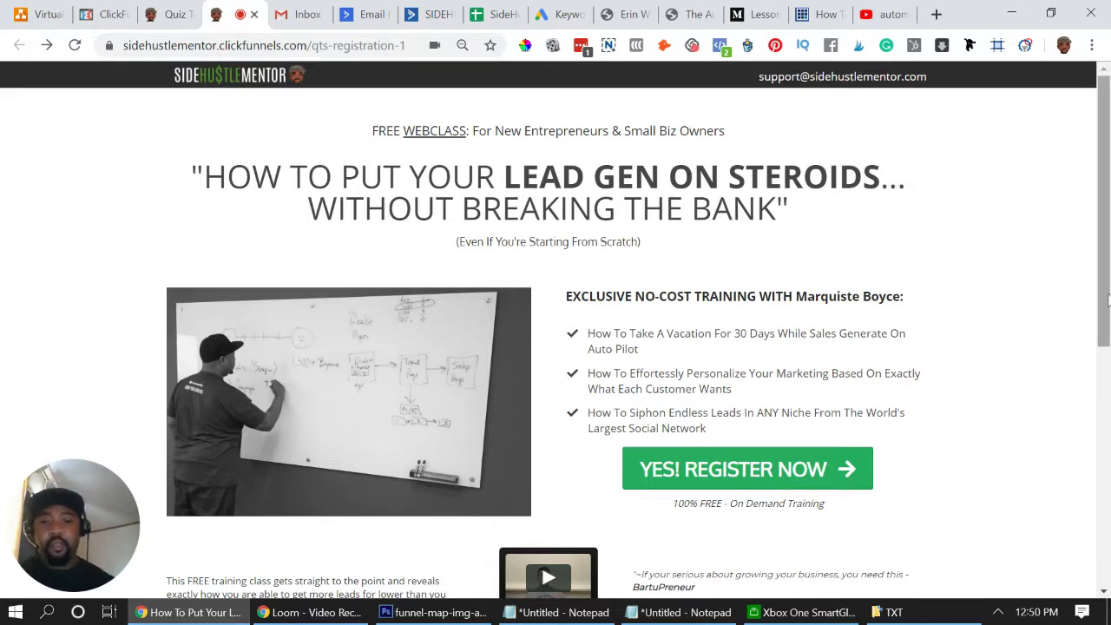
drag(1108, 300, 1108, 298)
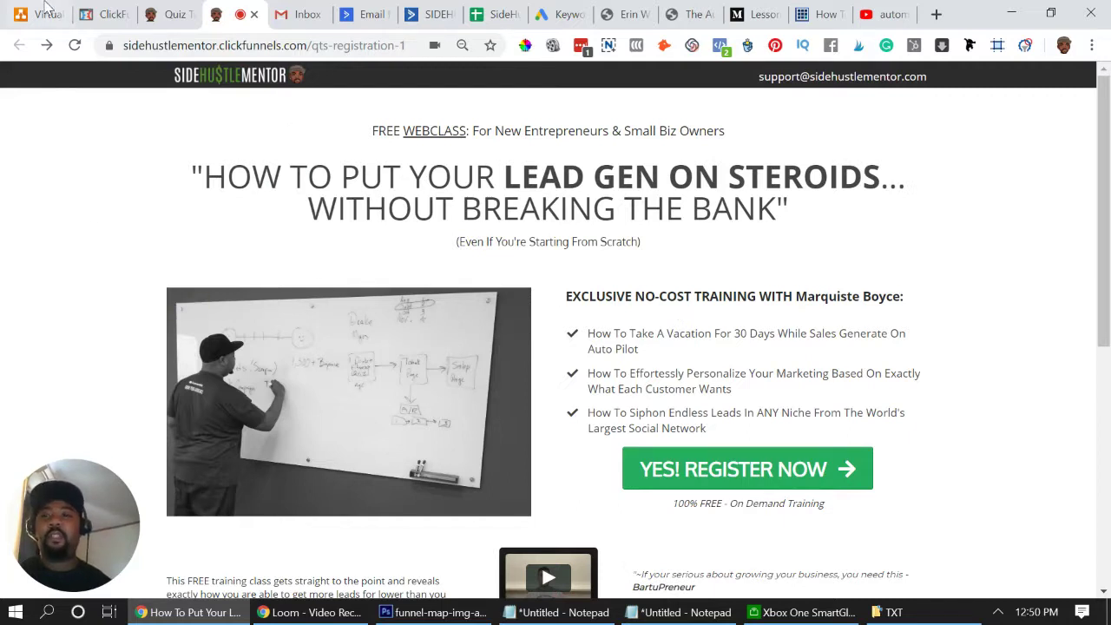
click(45, 11)
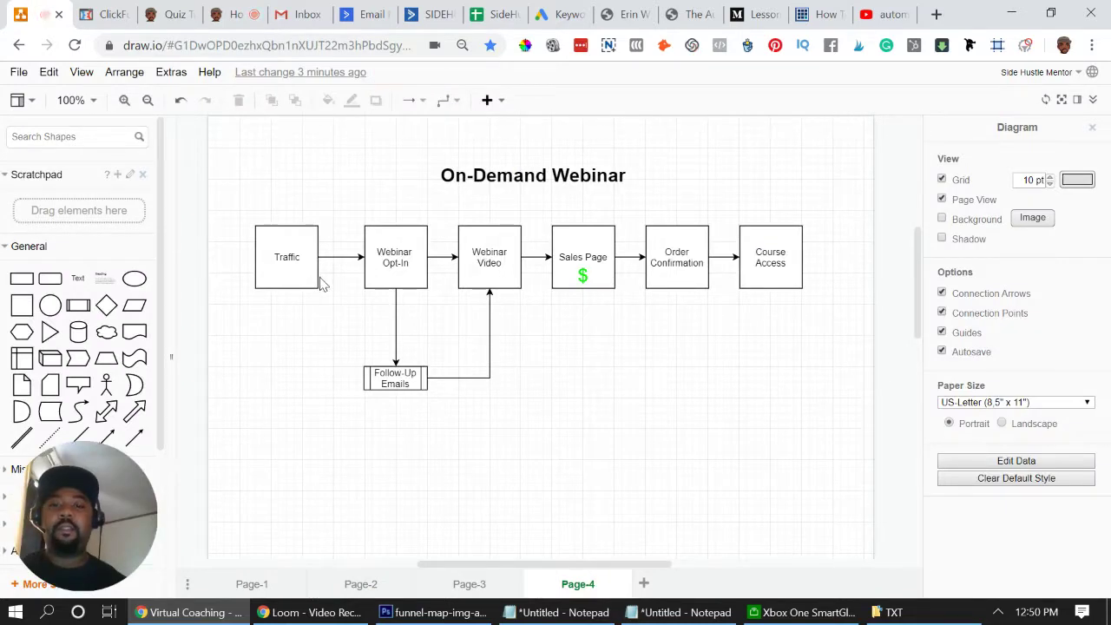
click(382, 271)
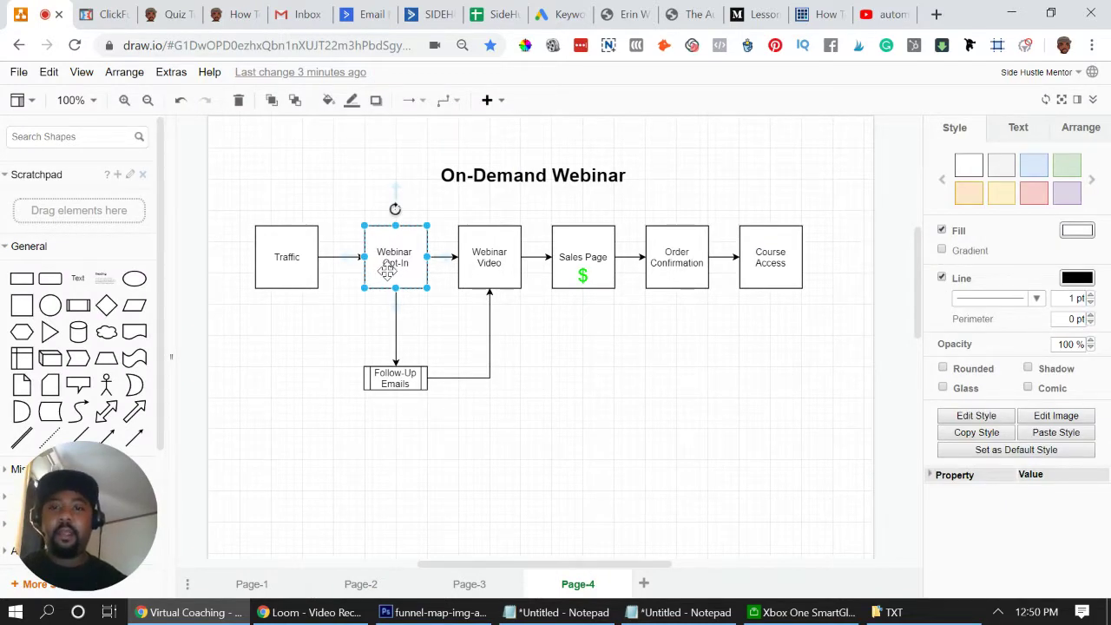
Open the sign-up form on the "Lead Gen on Steroids" webinar registration page.
click(230, 15)
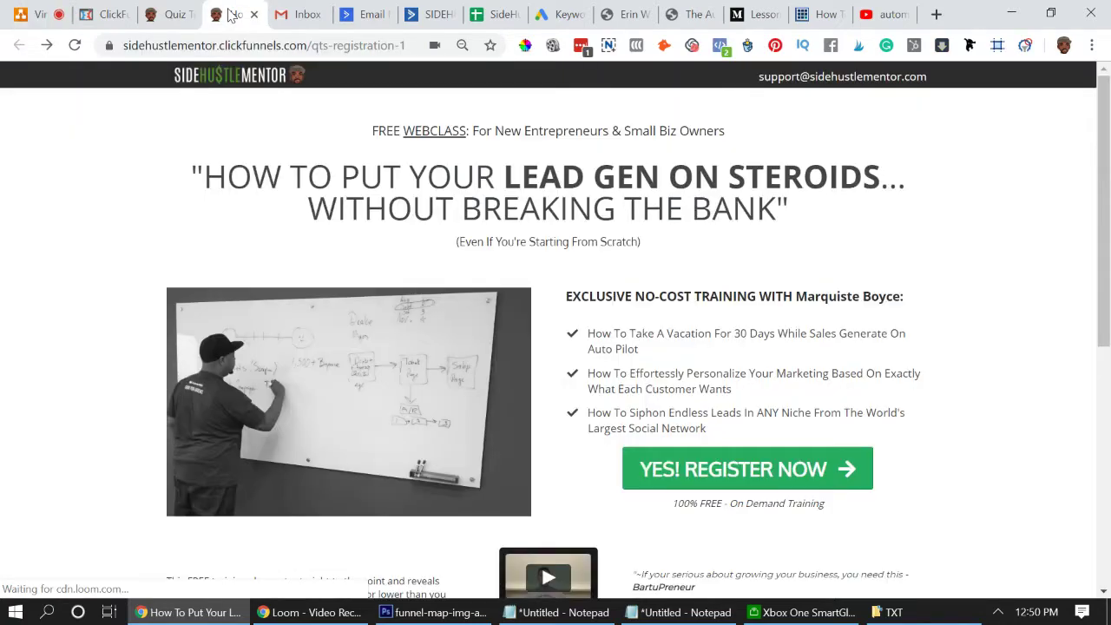
click(709, 469)
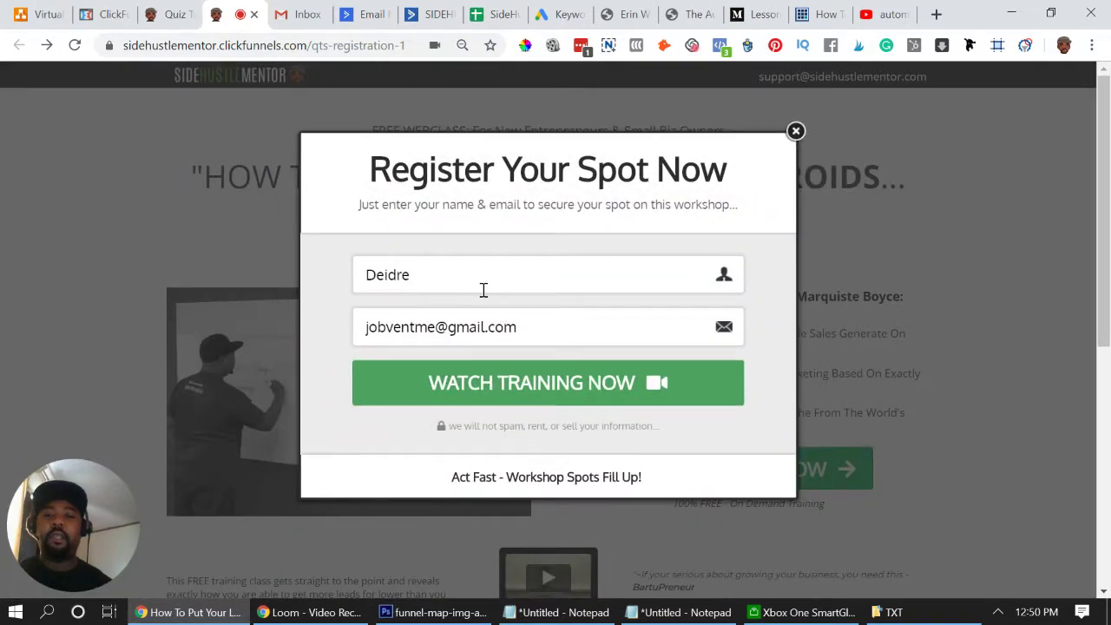
Go back to the draw.io funnel diagram and point out the Webinar Video and Follow-Up Emails boxes.
click(93, 14)
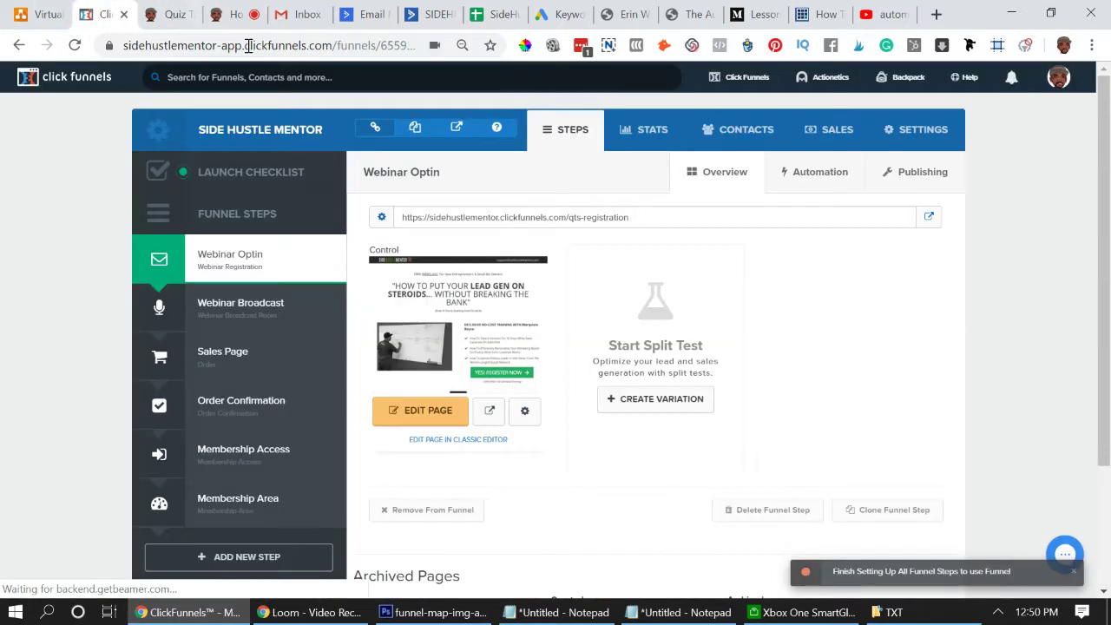
click(68, 10)
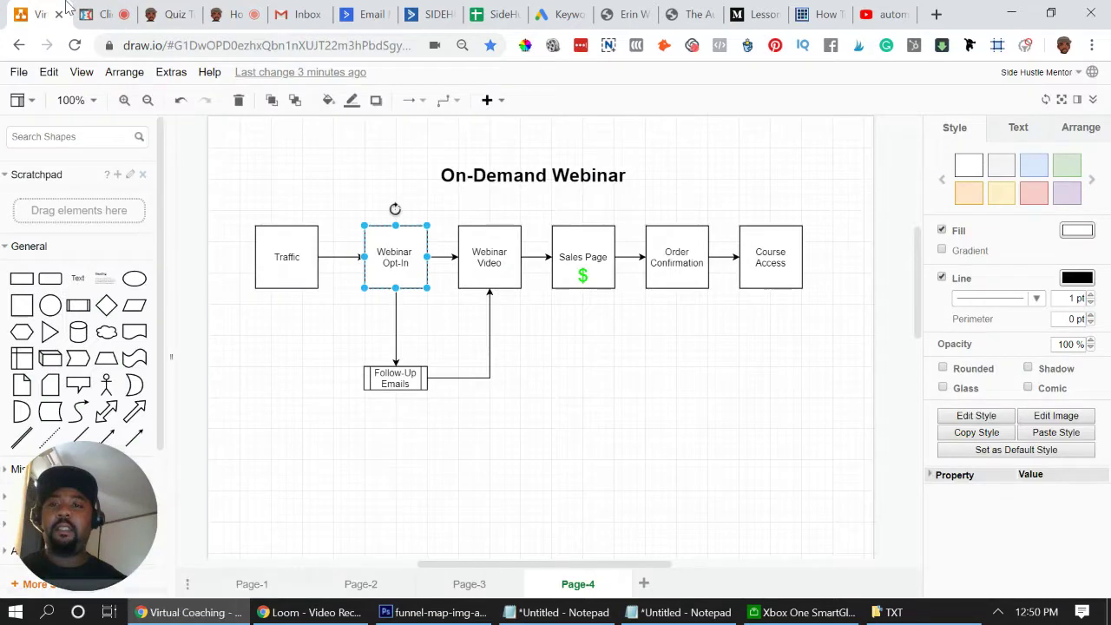
click(490, 259)
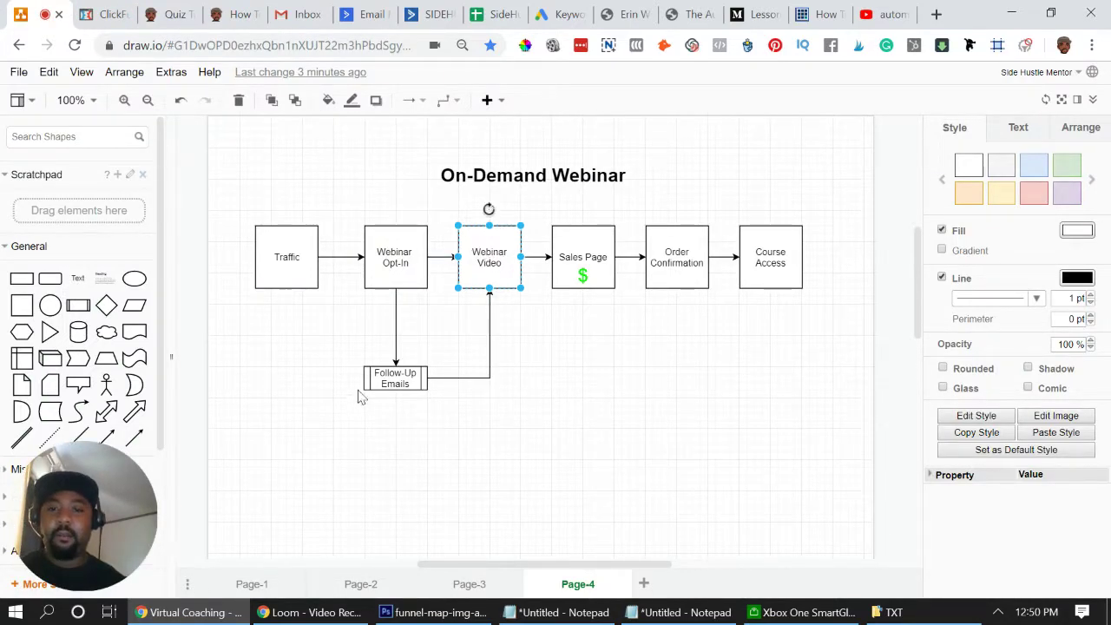
click(399, 384)
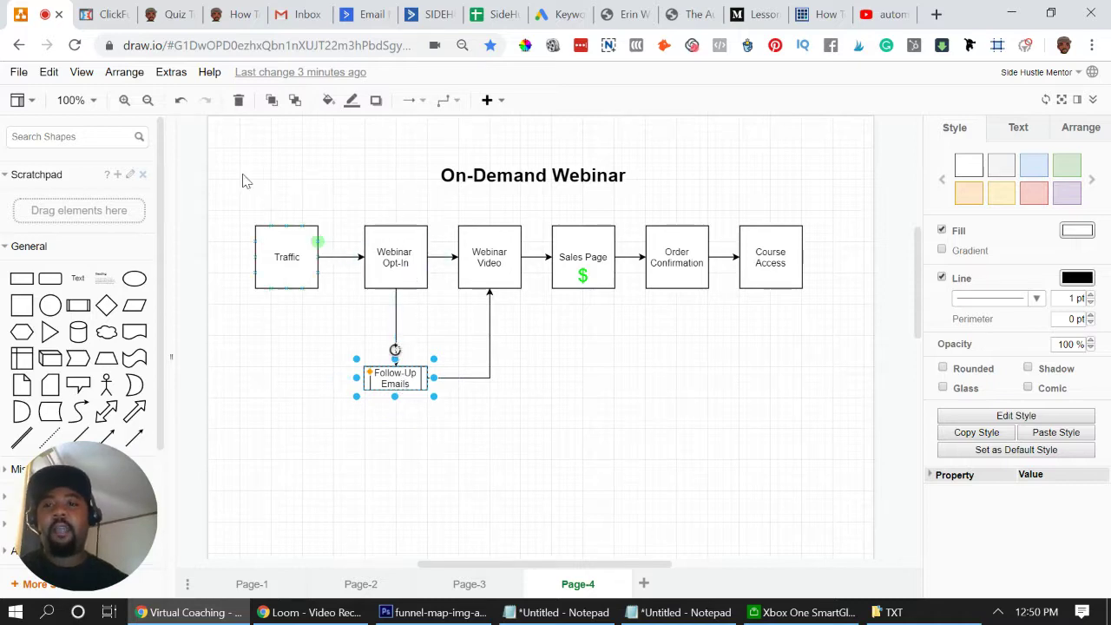
Fill in the webinar registration form with the attendee's first name and e-mail address, and submit it to watch the training.
click(240, 8)
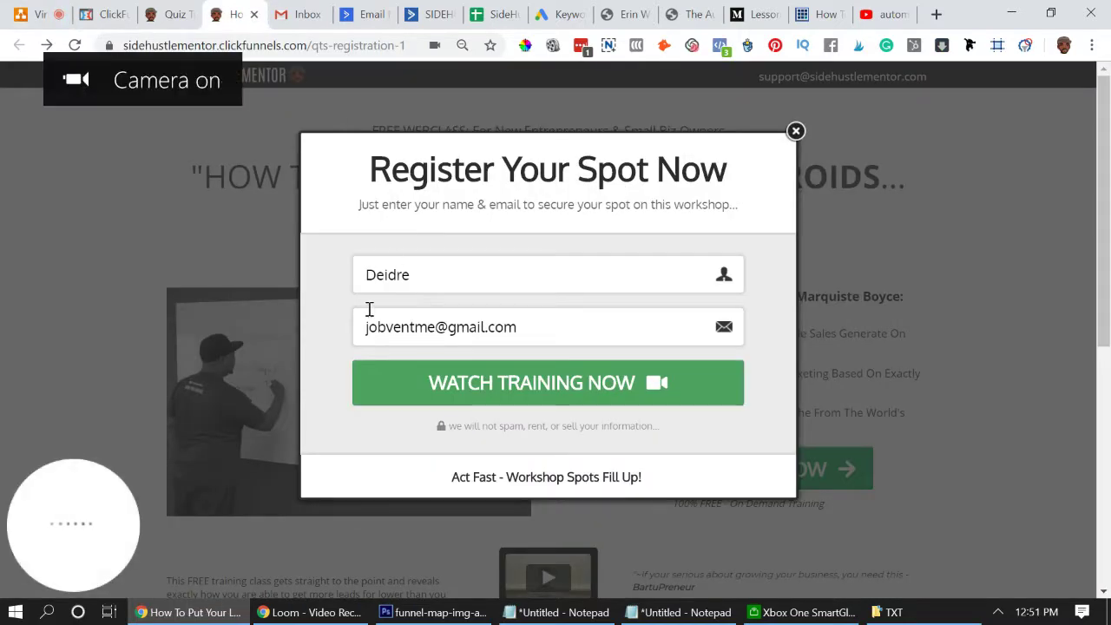
double_click(412, 284)
text(Marquise)
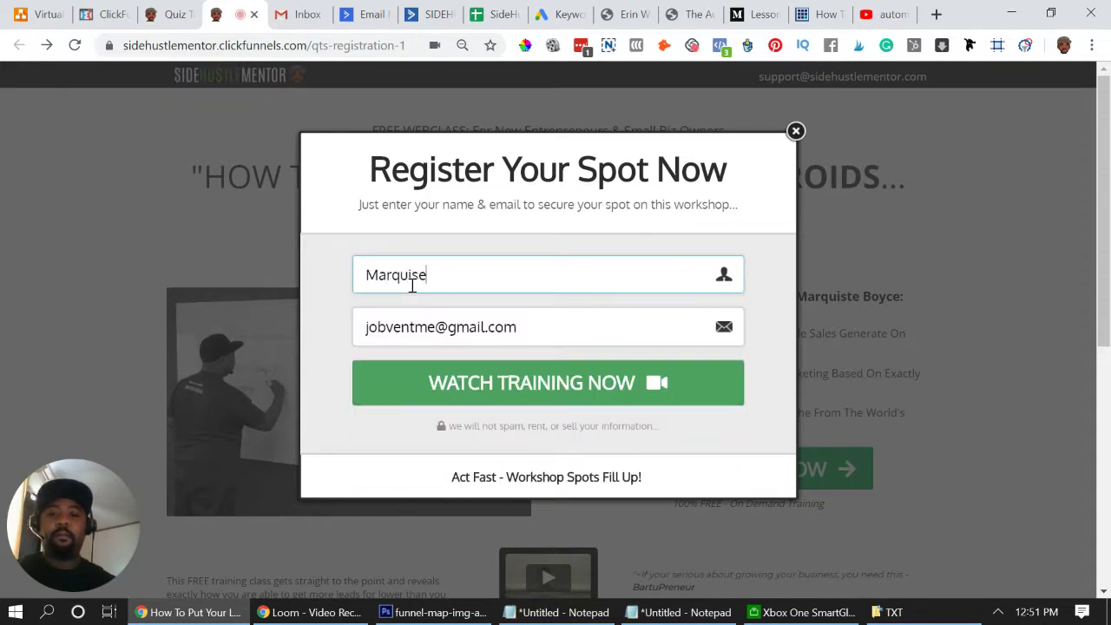
key(BackSpace)
text(te)
key(Tab)
key(ctrl+v)
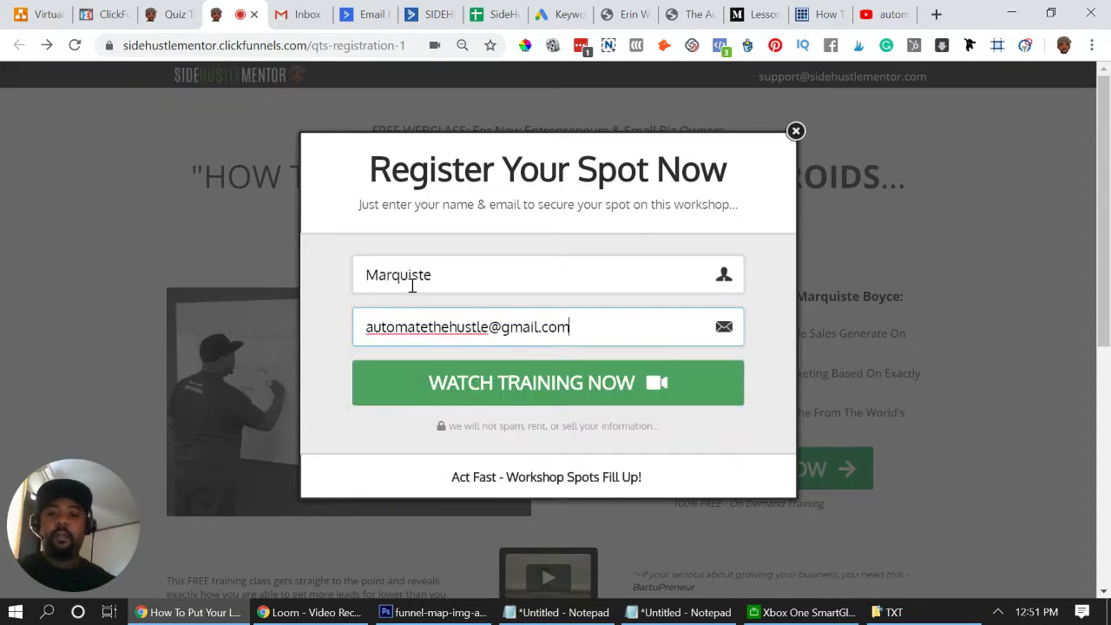
click(588, 405)
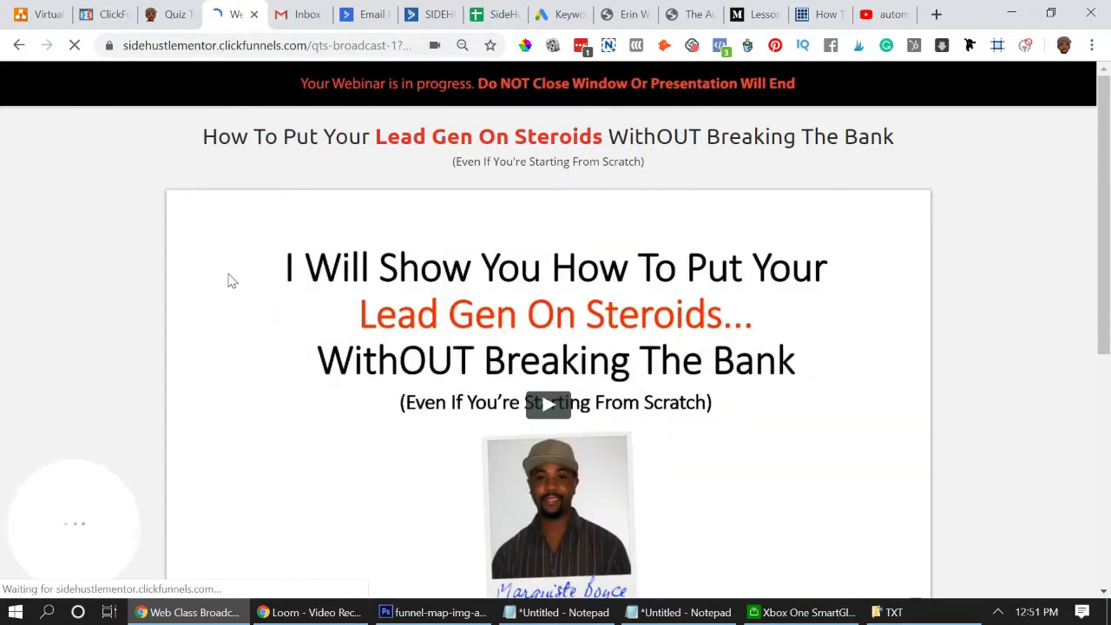
Point out the Webinar Video and Sales Page boxes in the draw.io funnel diagram.
click(48, 14)
click(480, 253)
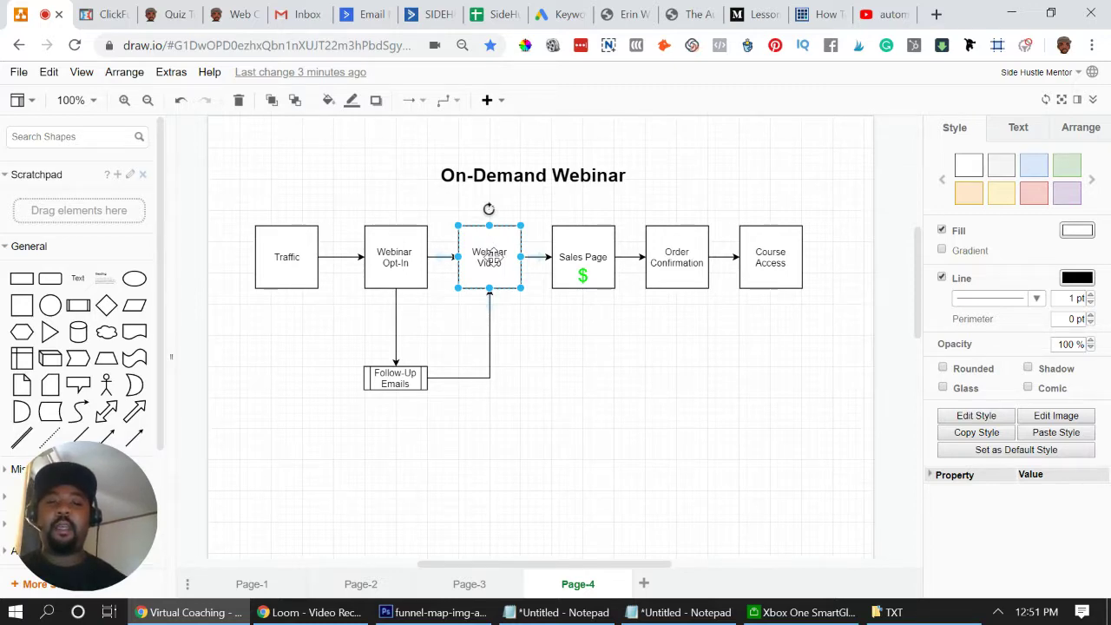
click(597, 270)
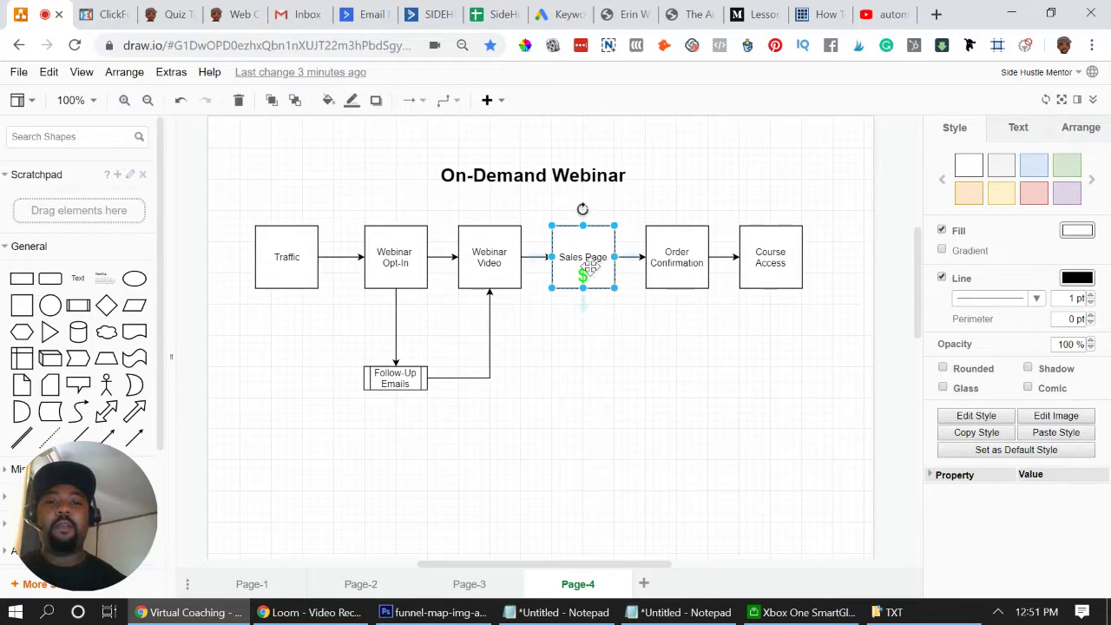
Look over the webinar broadcast page, from the video to the "In Today's Free Webinar" section.
click(260, 11)
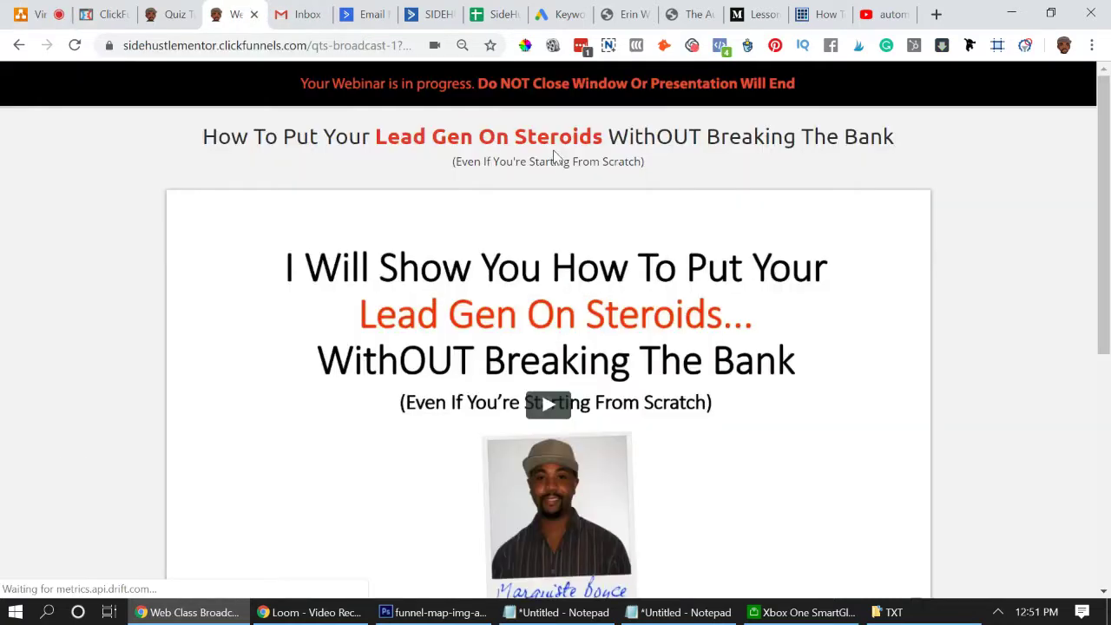
scroll(1109, 440, down, 8)
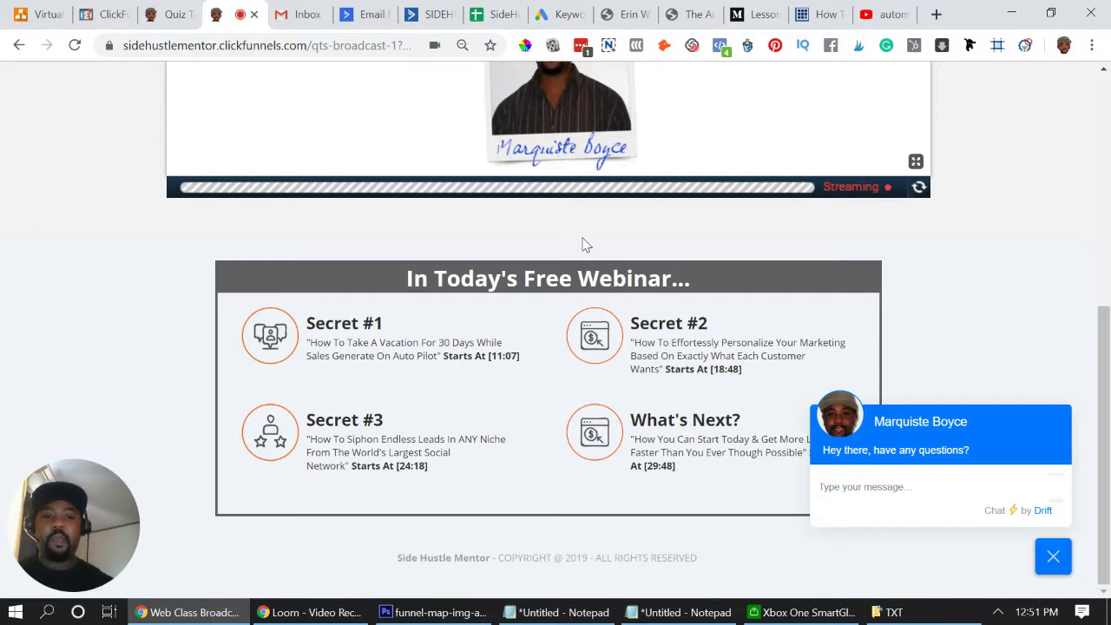
scroll(1109, 216, up, 10)
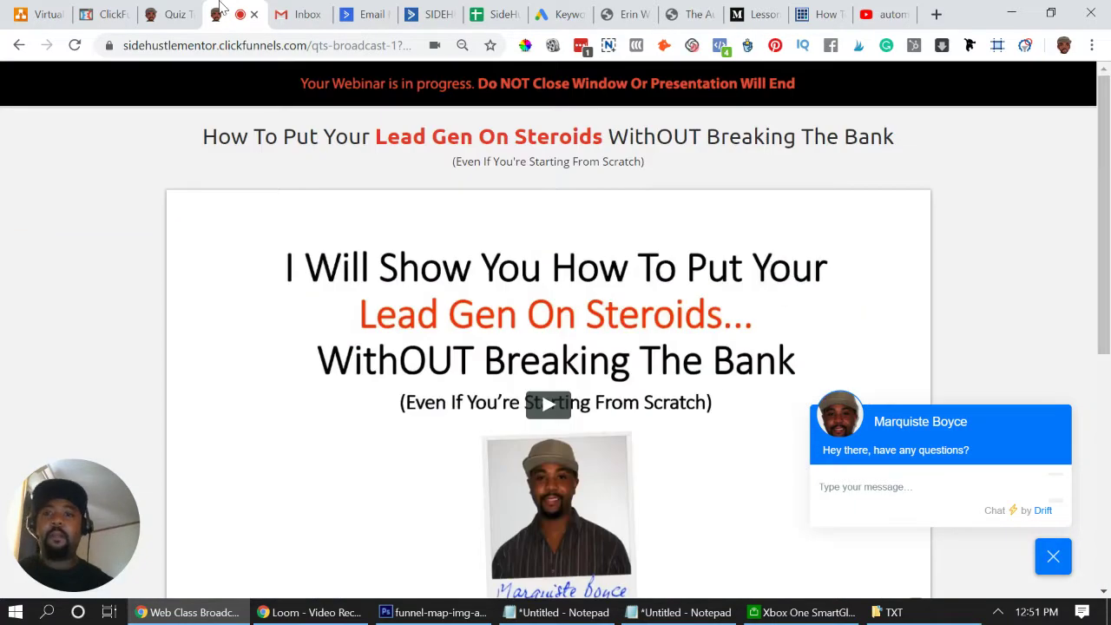
Trace how the Follow-Up Emails box leads back to Webinar Video in the draw.io funnel diagram, and clear the selection.
click(44, 12)
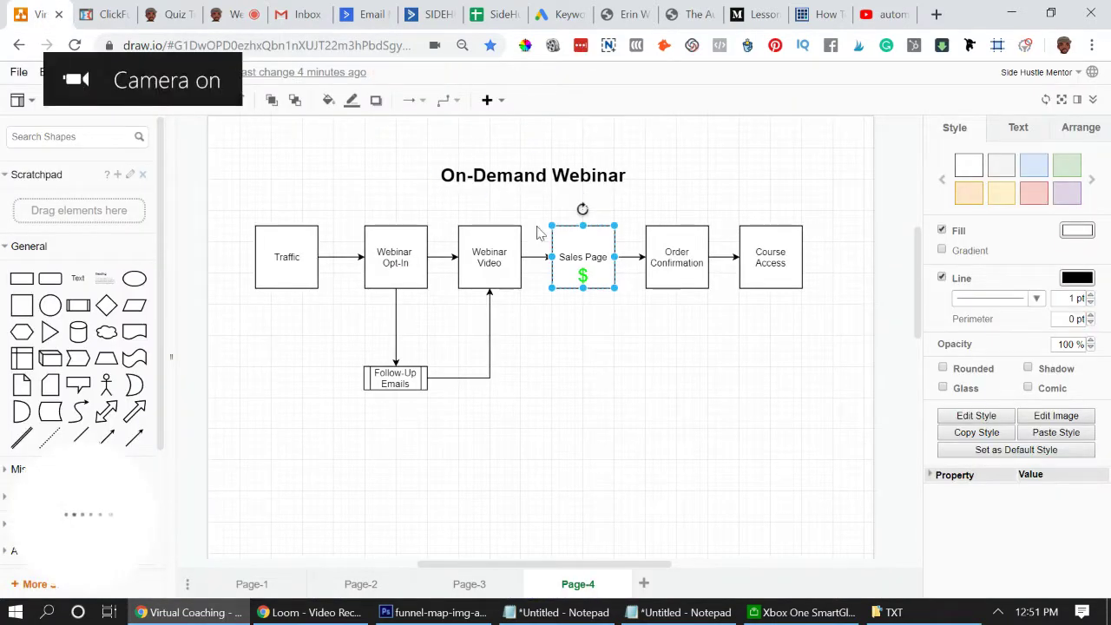
click(510, 271)
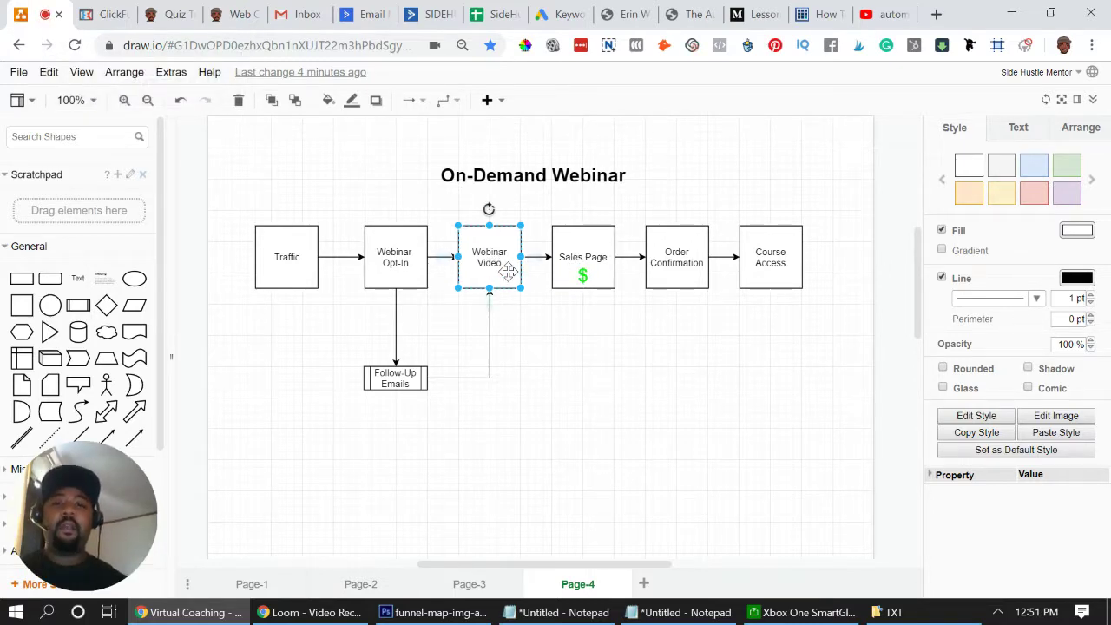
click(387, 373)
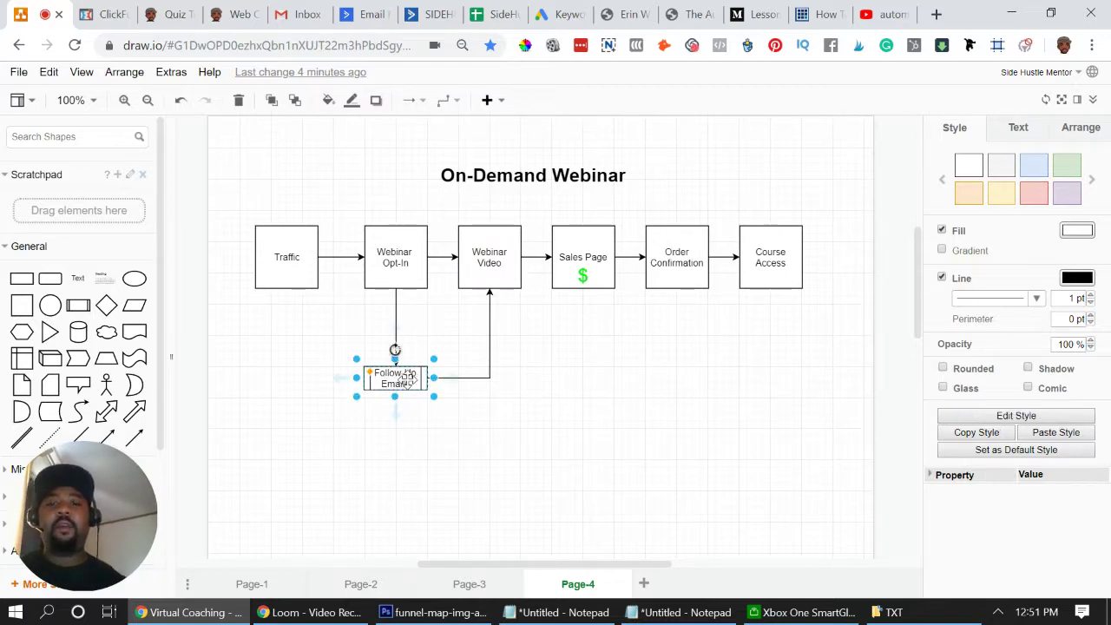
click(488, 257)
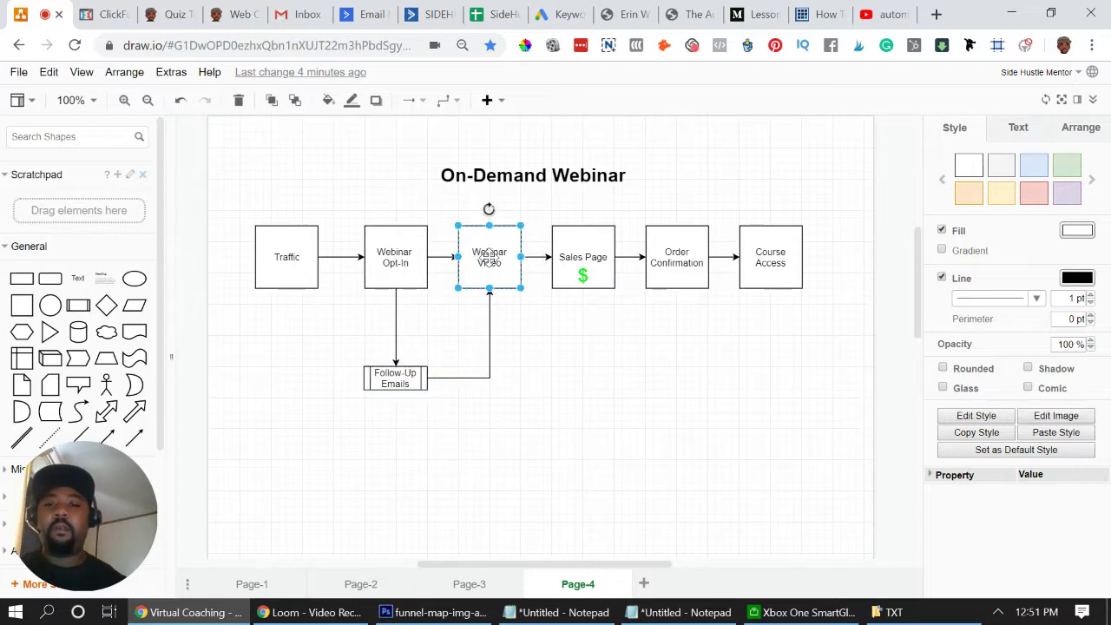
click(410, 375)
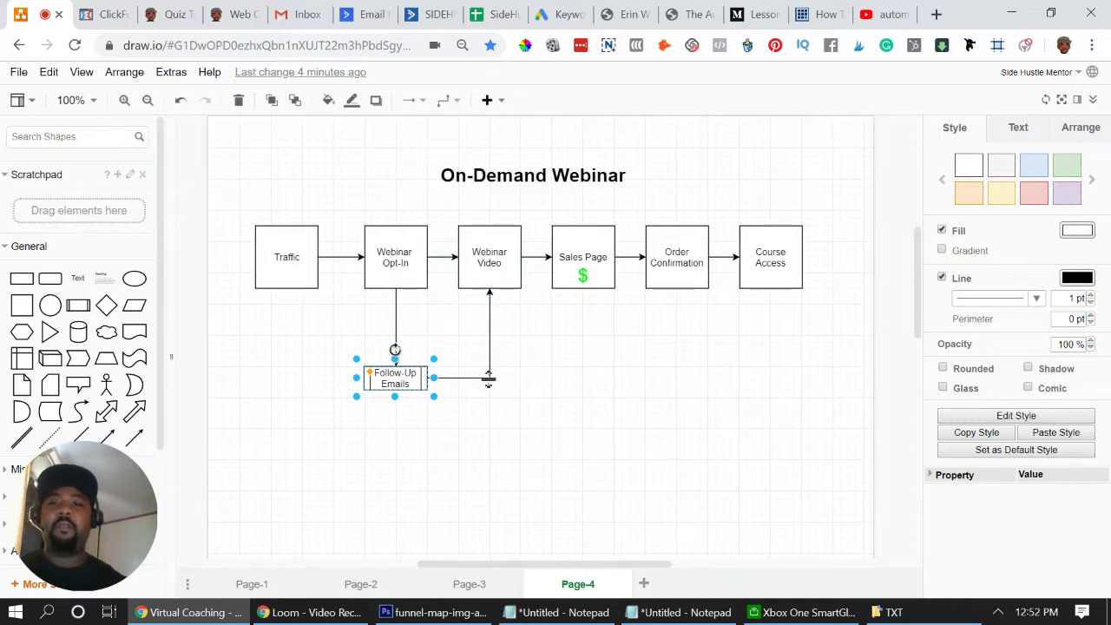
click(631, 216)
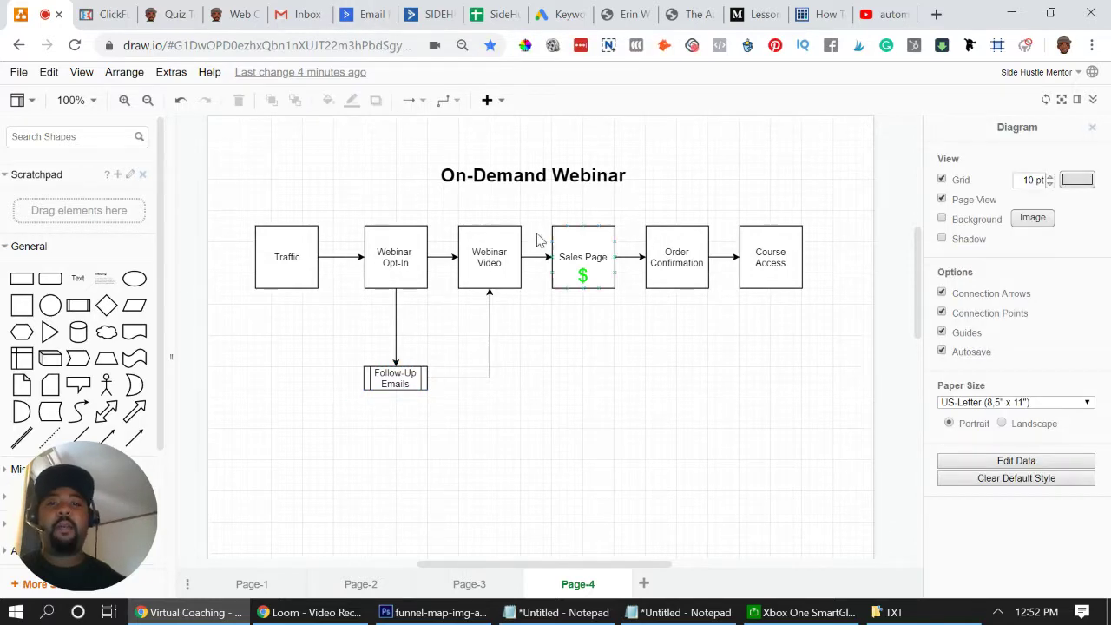
Switch to ActiveCampaign and open the Quiz Traffic Secrets automation.
click(365, 11)
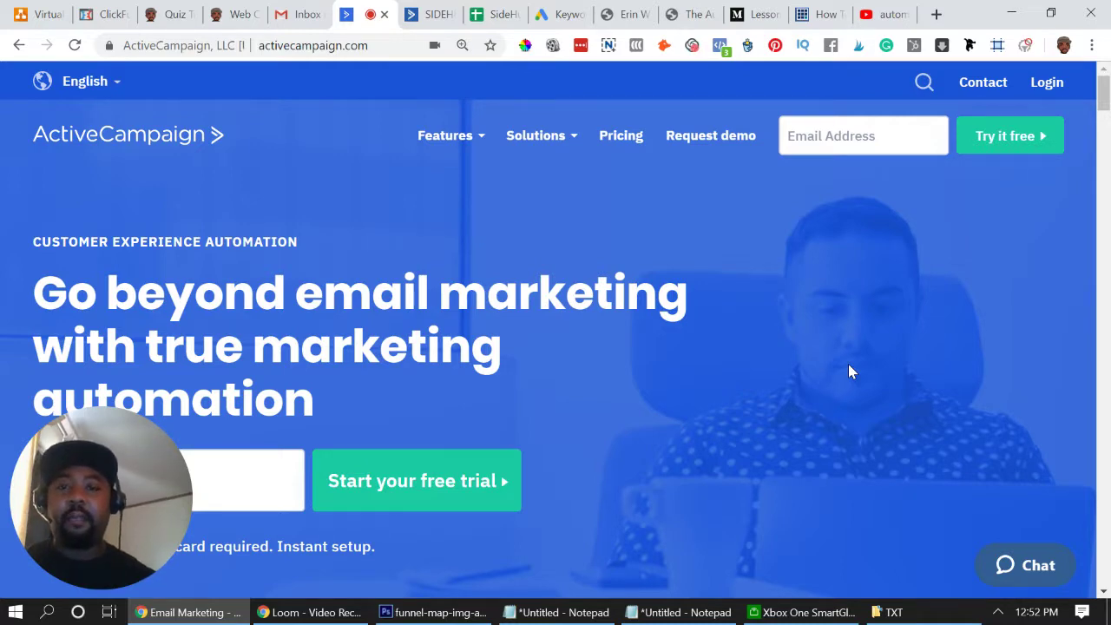
click(451, 7)
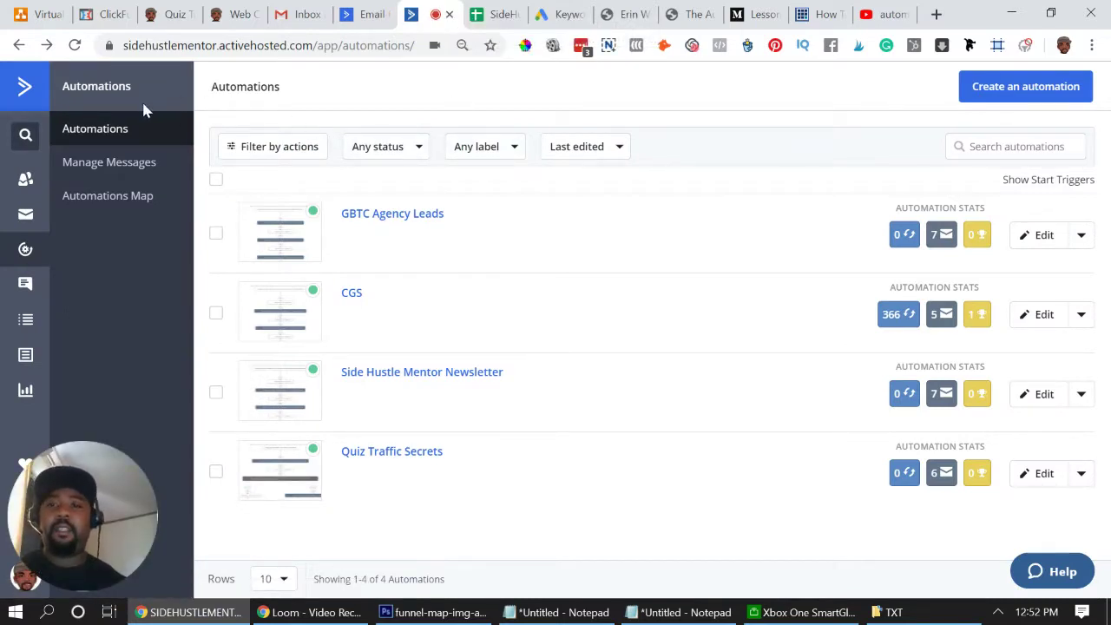
click(403, 455)
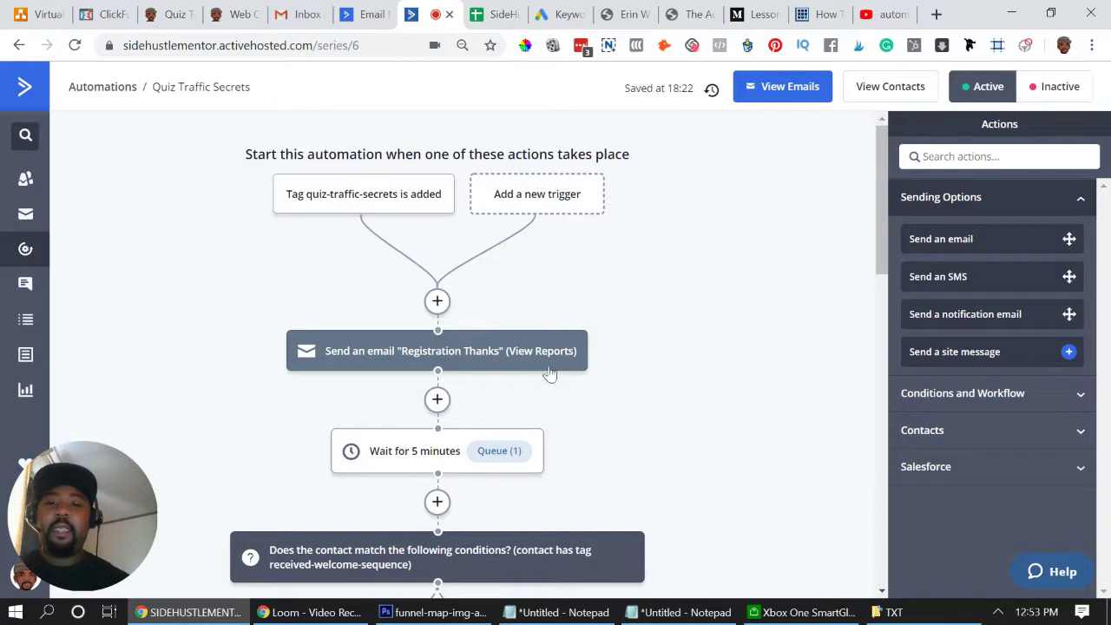
Review the Quiz Traffic Secrets automation, from the Registration Thanks email through its wait times and QTS follow-up emails.
mouse_move(512, 366)
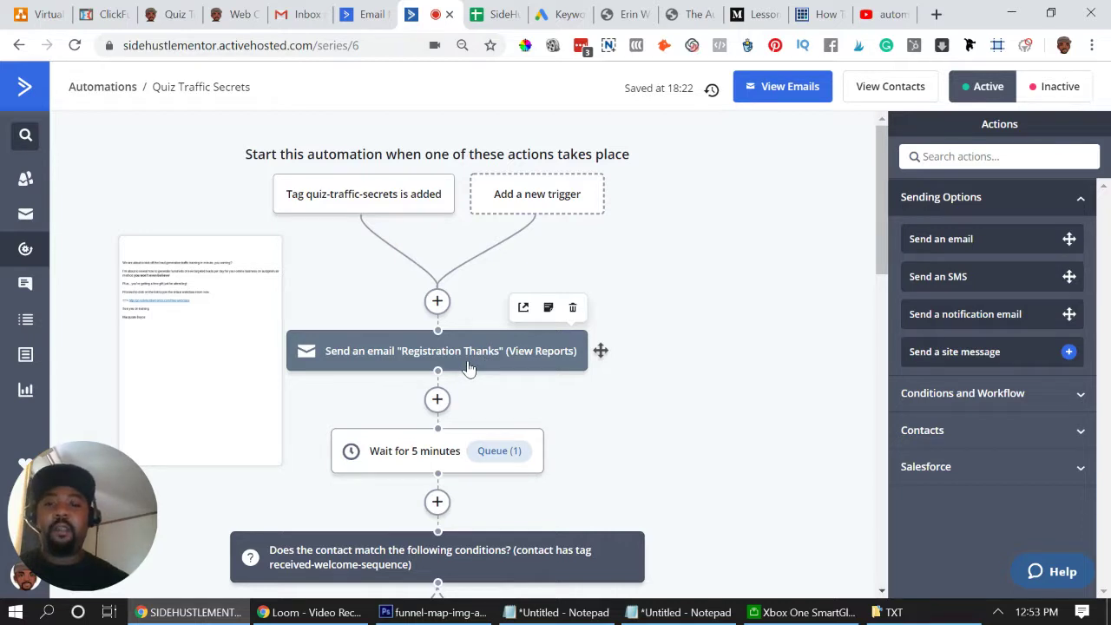
drag(878, 223, 889, 398)
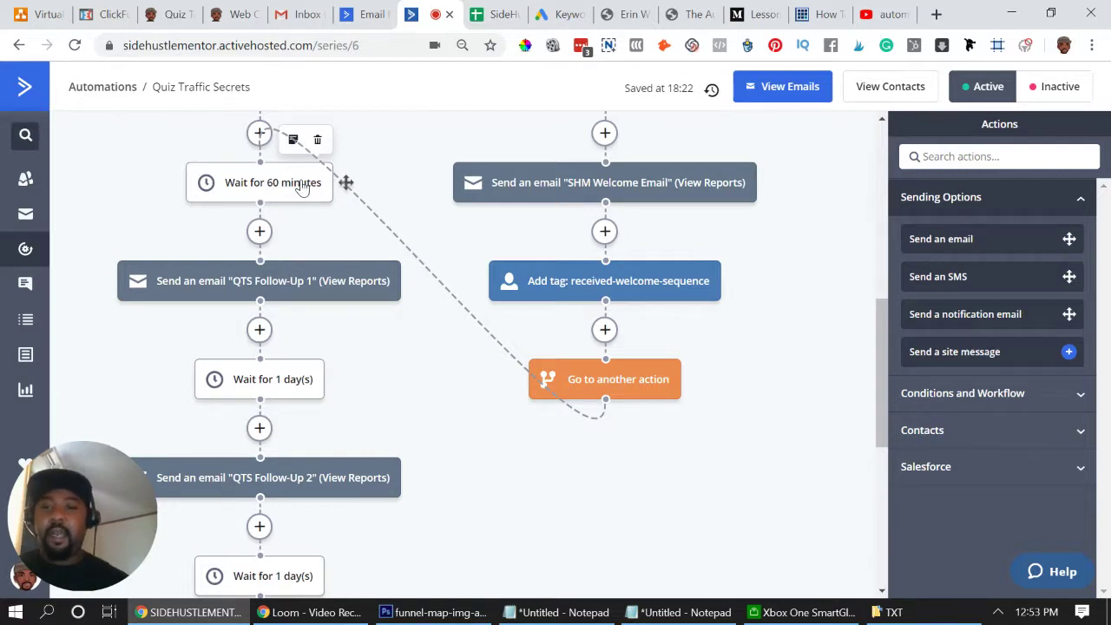
mouse_move(269, 296)
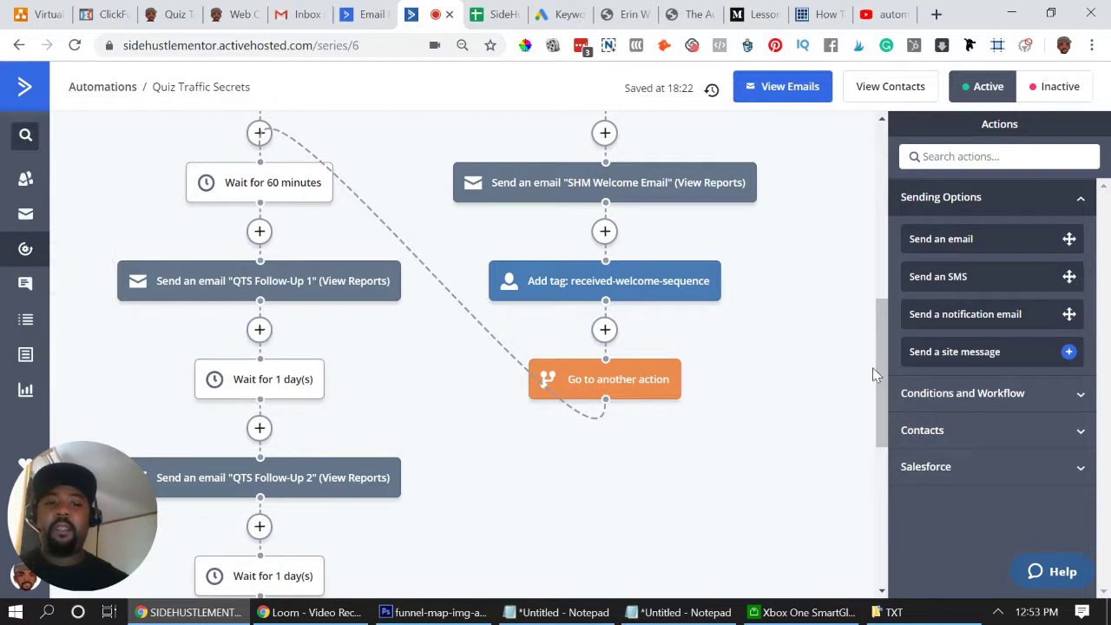
drag(880, 372, 879, 488)
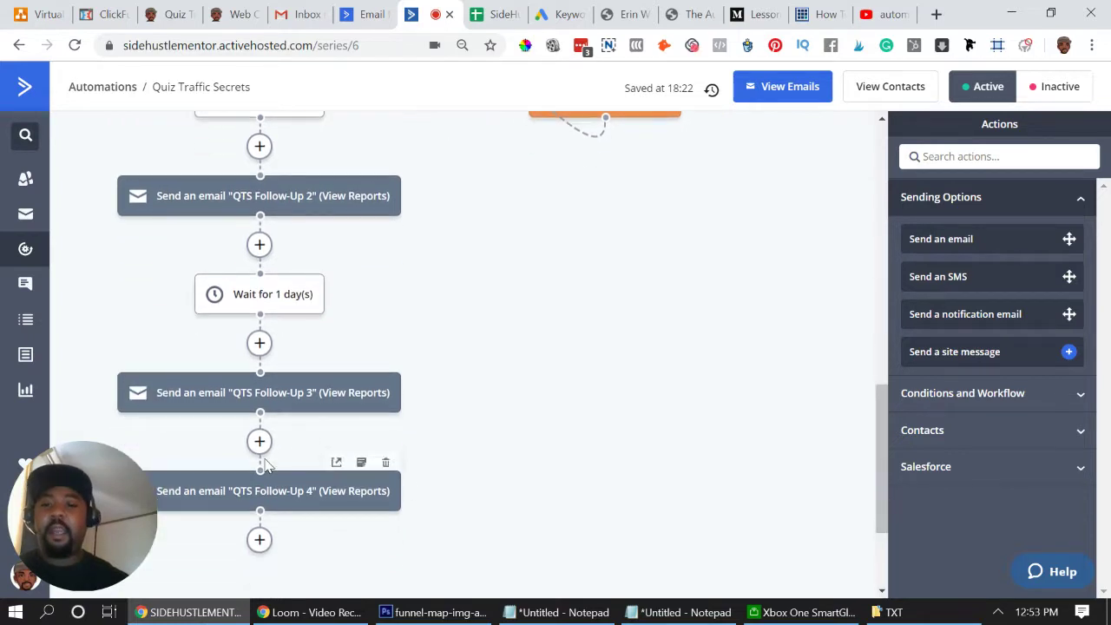
scroll(877, 345, up, 5)
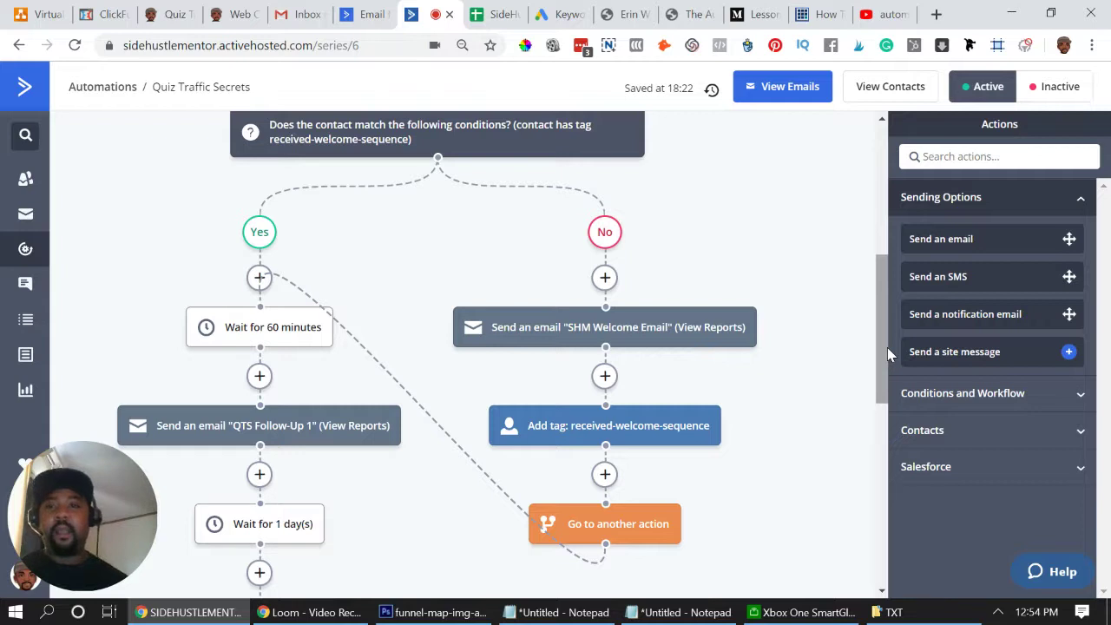
Return to the draw.io funnel diagram and select the Webinar Video box.
click(39, 14)
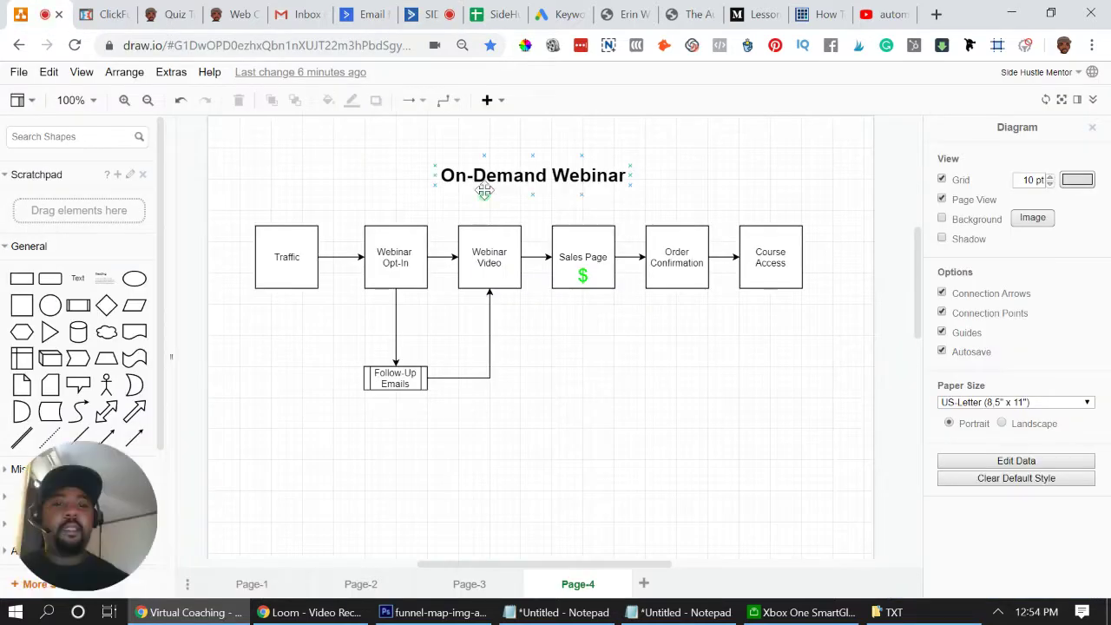
click(499, 254)
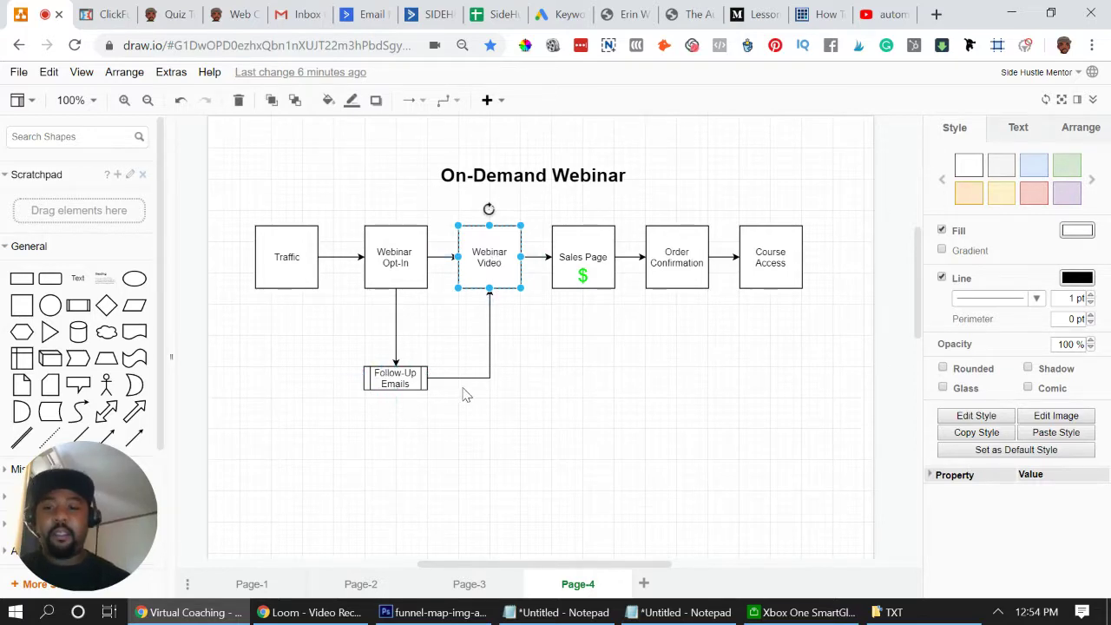
Point out the Sales Page and Course Access boxes in the funnel diagram, ending with Sales Page selected.
click(588, 248)
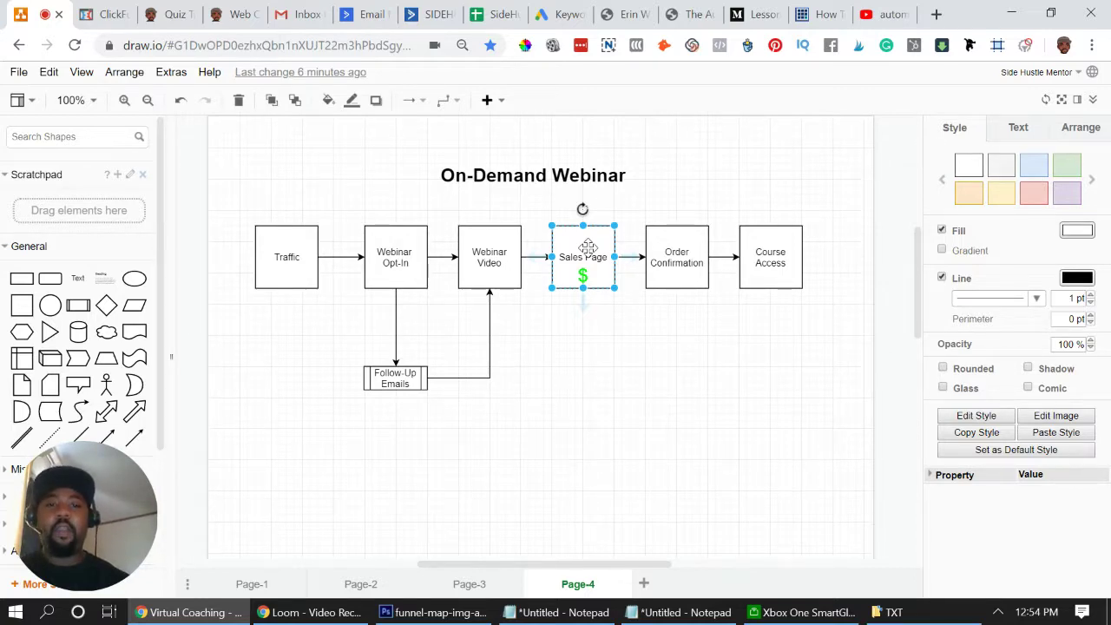
click(790, 275)
click(612, 265)
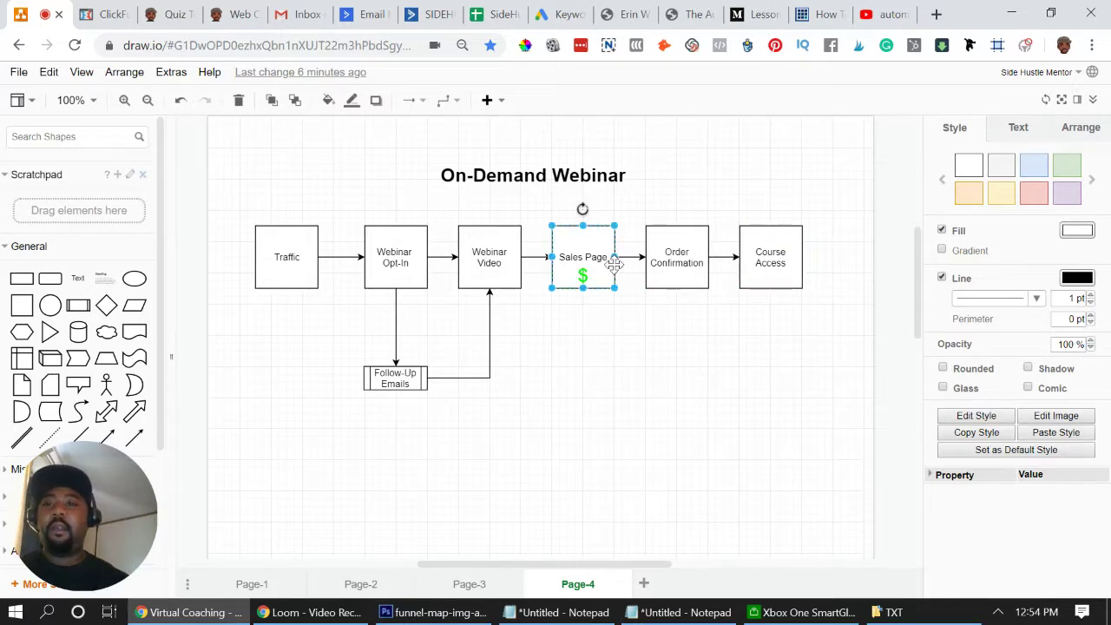
Switch to ClickFunnels, preview the funnel's Sales Page step and look over the Quiz Traffic Secrets order page.
click(105, 7)
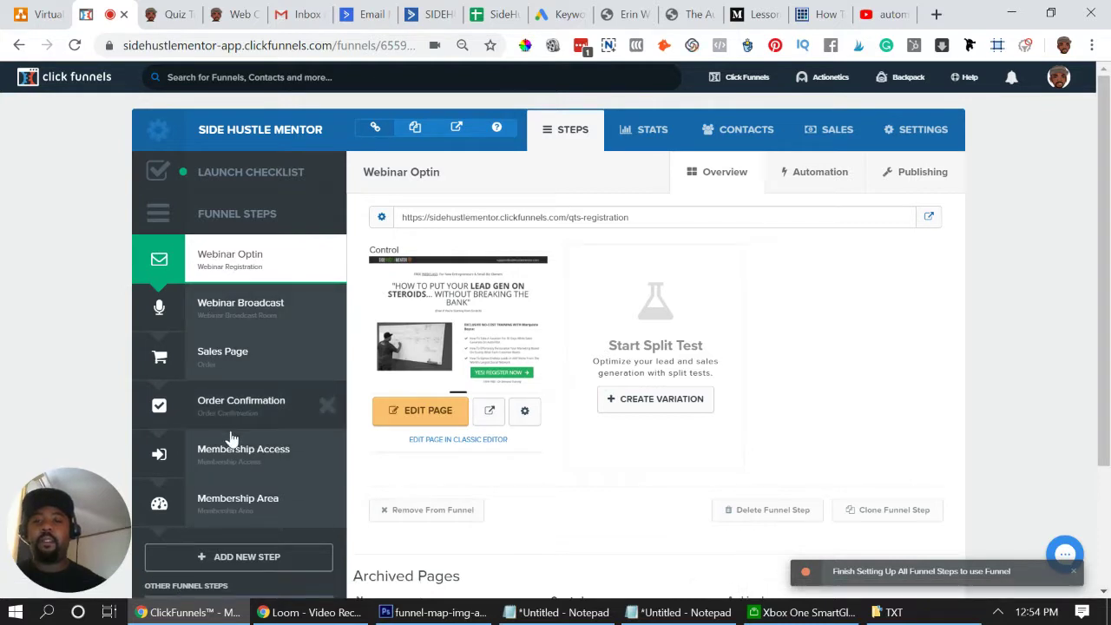
click(228, 361)
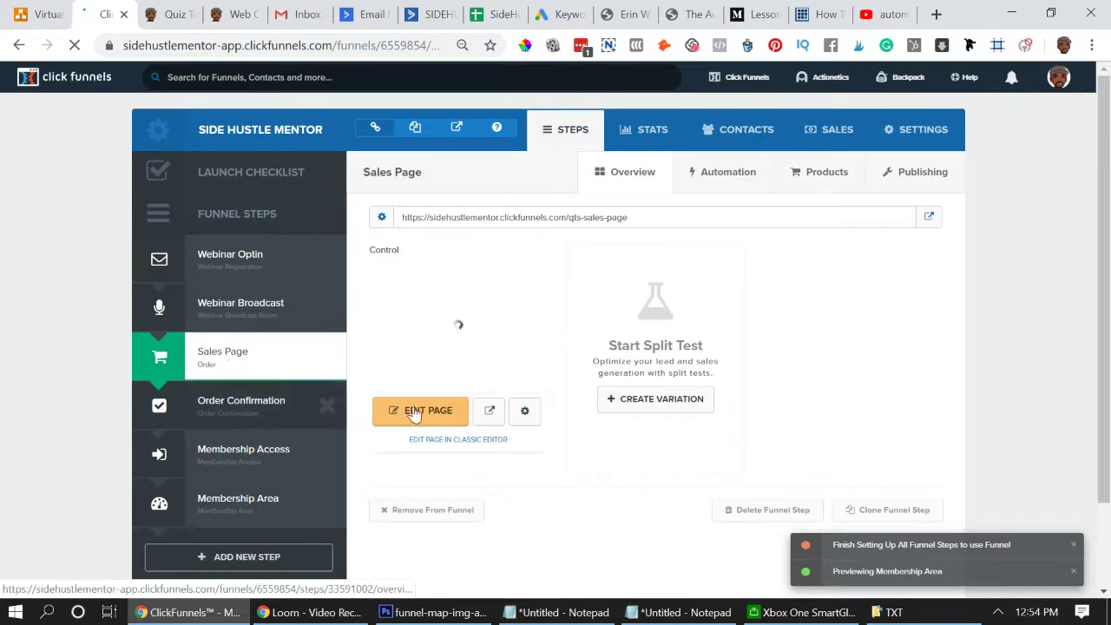
click(490, 414)
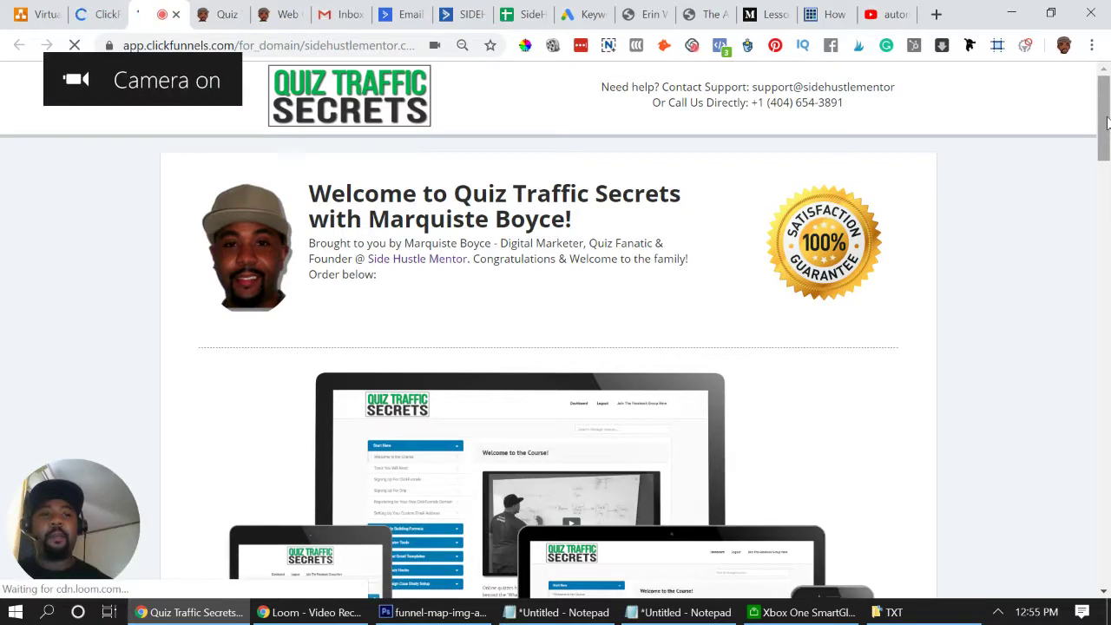
drag(1106, 123, 967, 154)
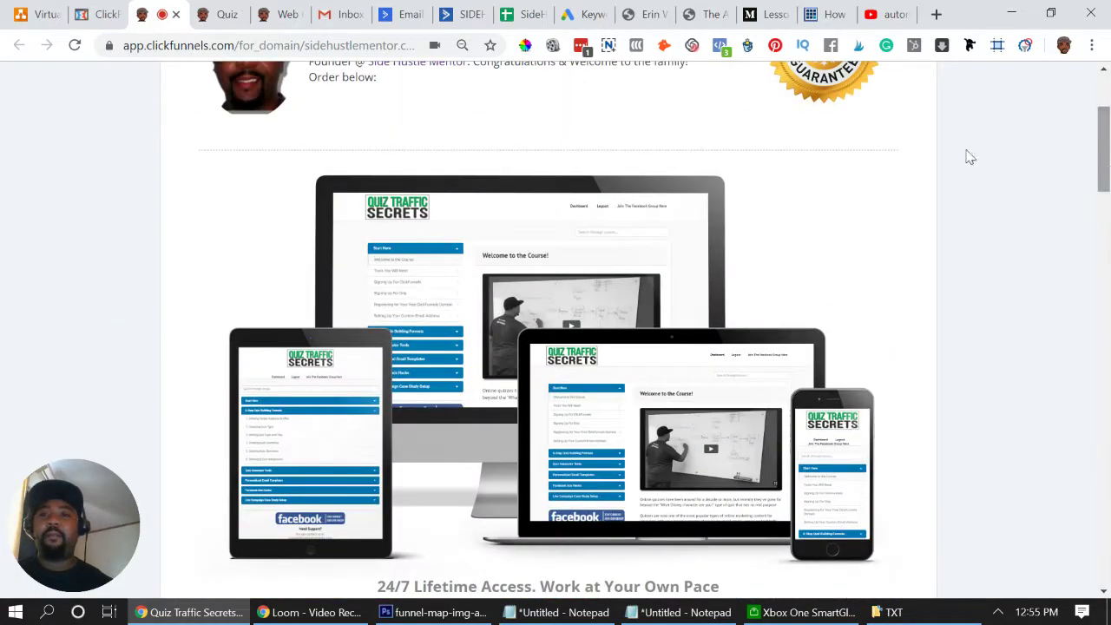
Switch to the Quiz Traffic Secrets members area and view the Creating Quiz Outcomes and Defining Target Audience & Offer lessons.
click(111, 9)
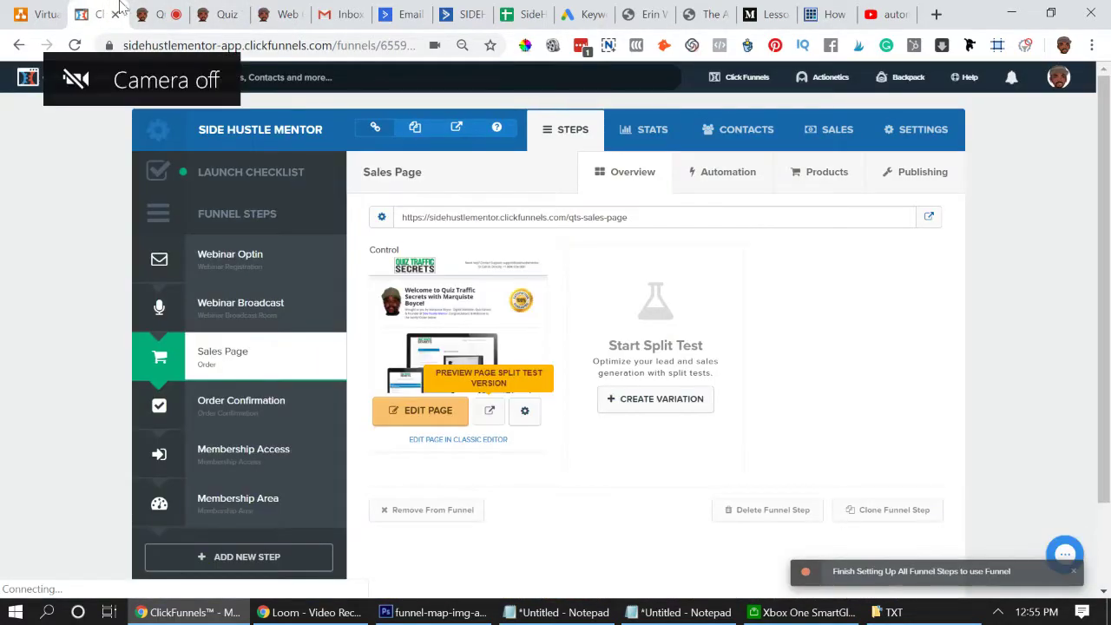
click(213, 10)
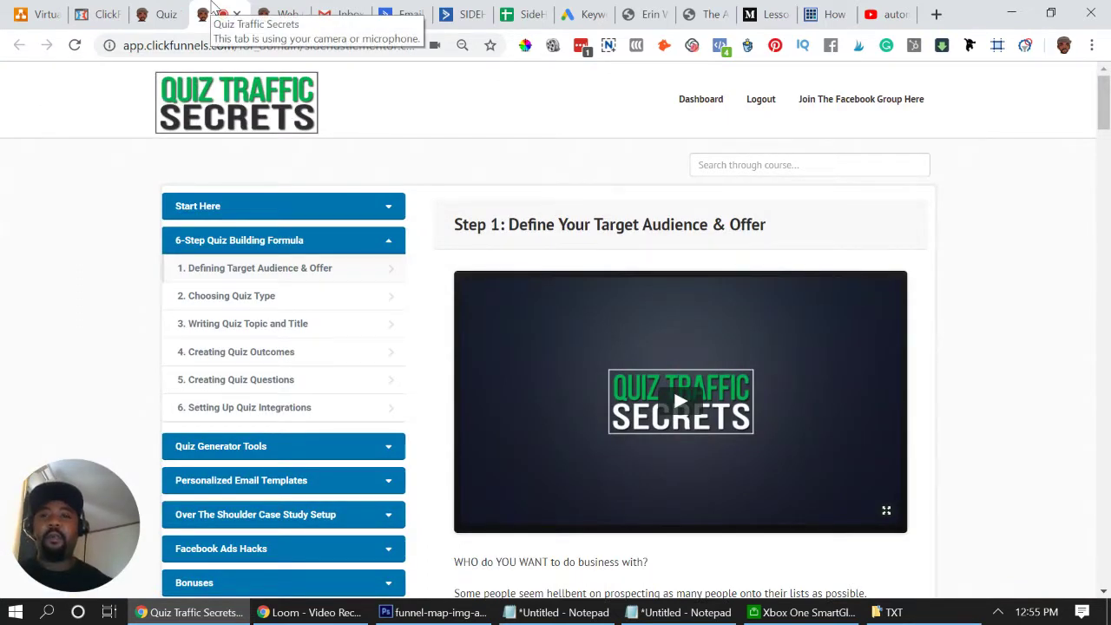
click(392, 240)
click(393, 239)
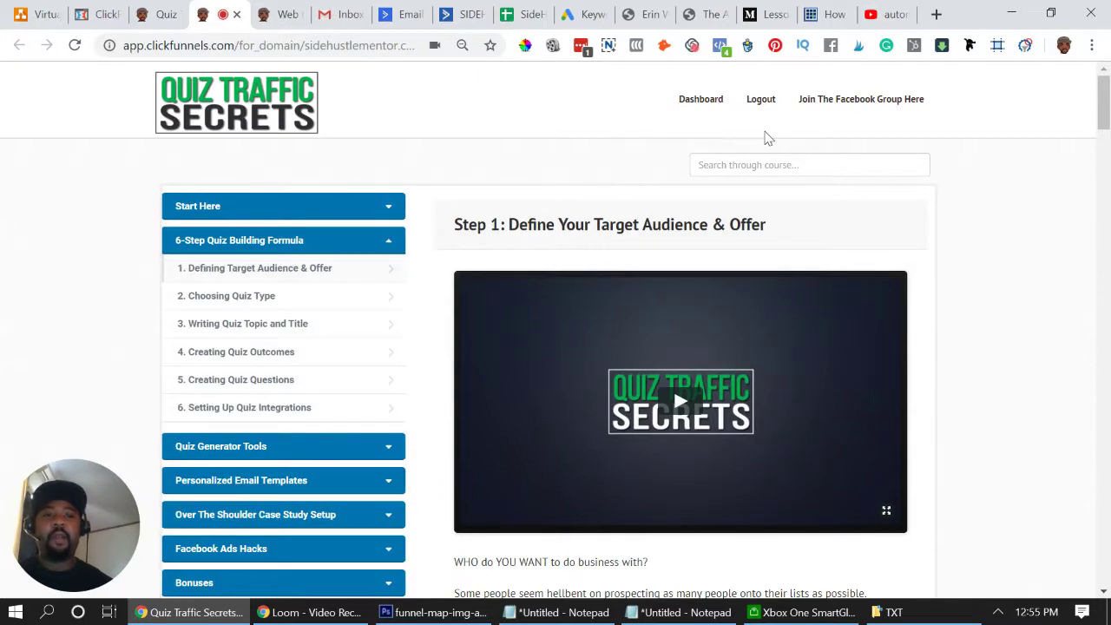
click(245, 347)
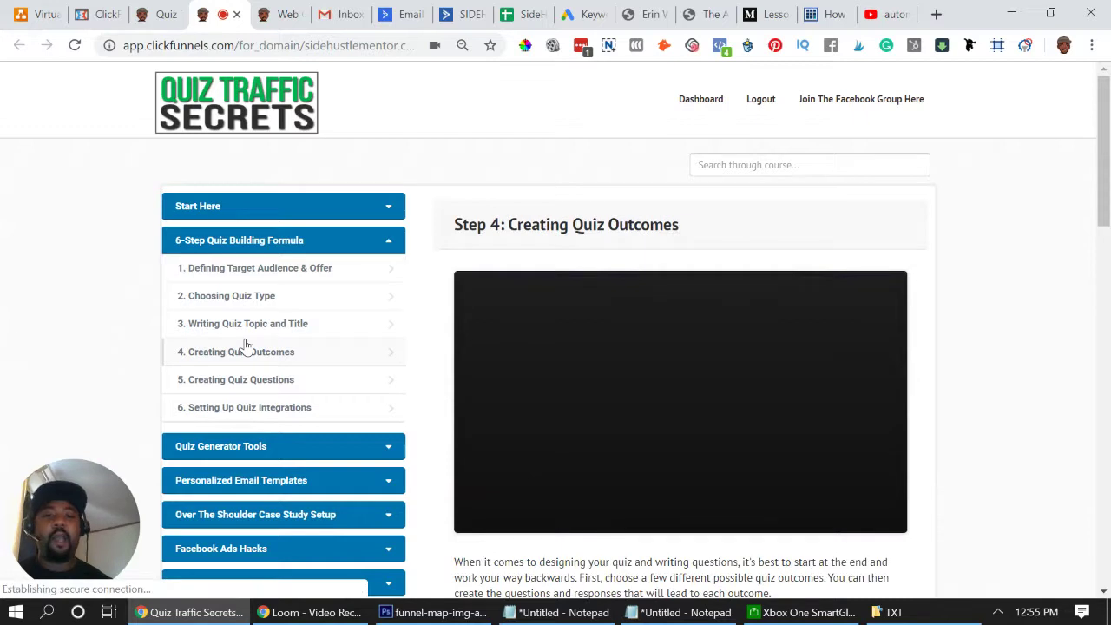
click(261, 269)
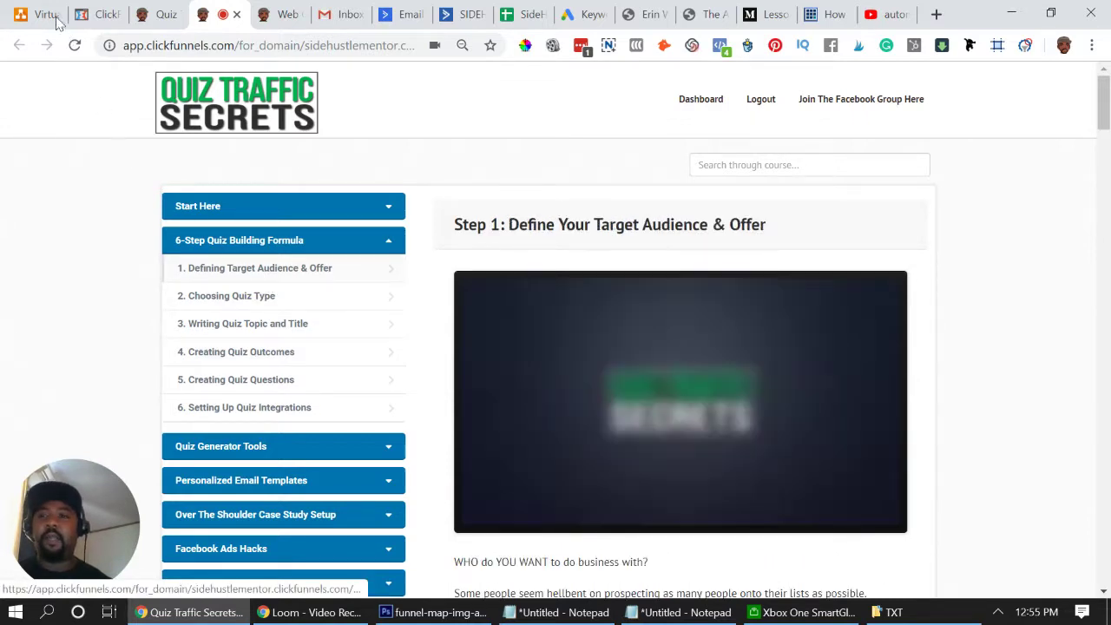
Return to the draw.io funnel diagram and select the Course Access box.
click(38, 9)
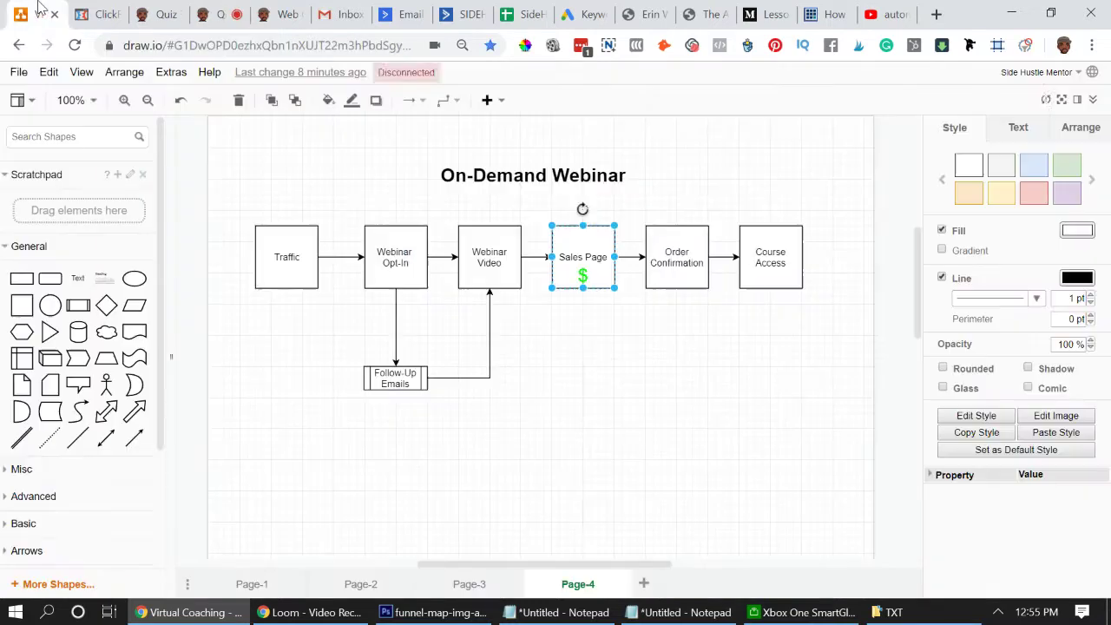
click(750, 489)
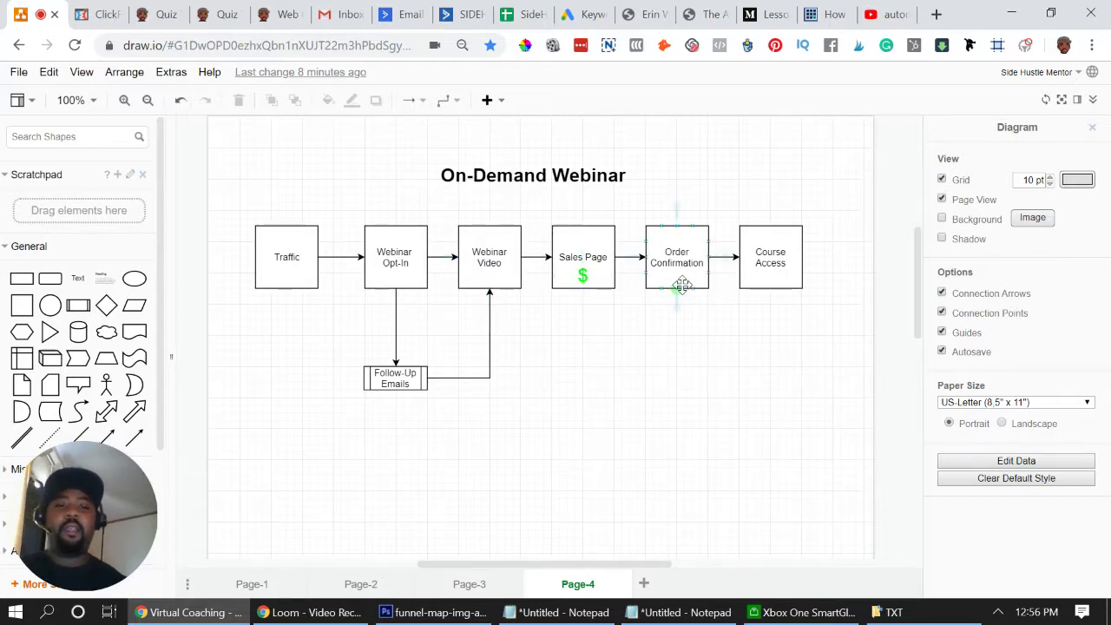
click(778, 278)
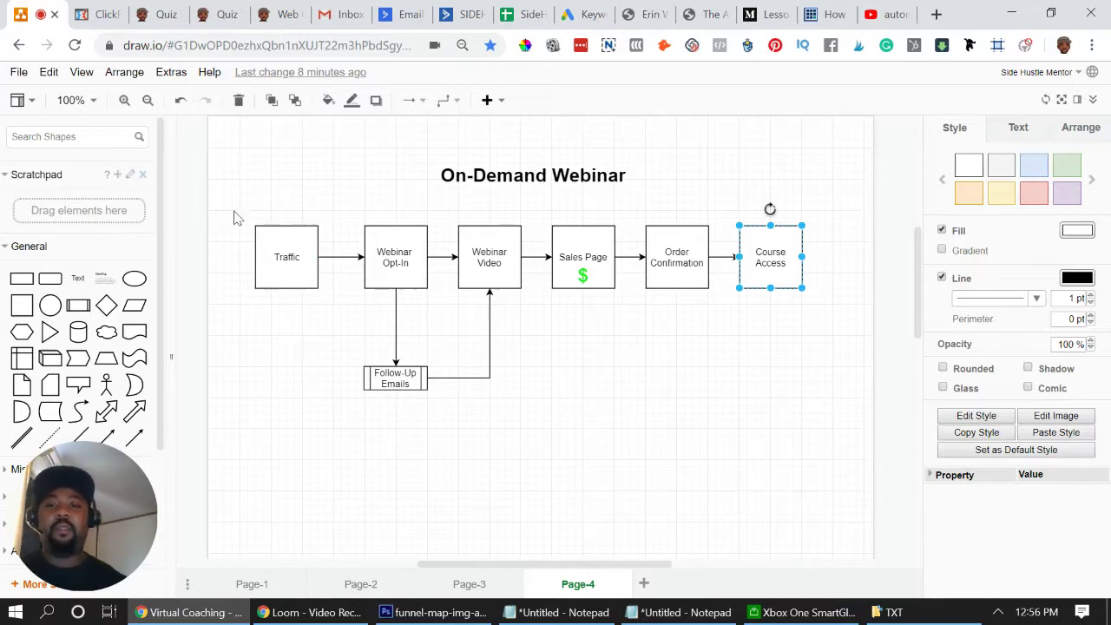
Trace the funnel path between the Traffic and Sales Page boxes, and clear the selection.
click(282, 267)
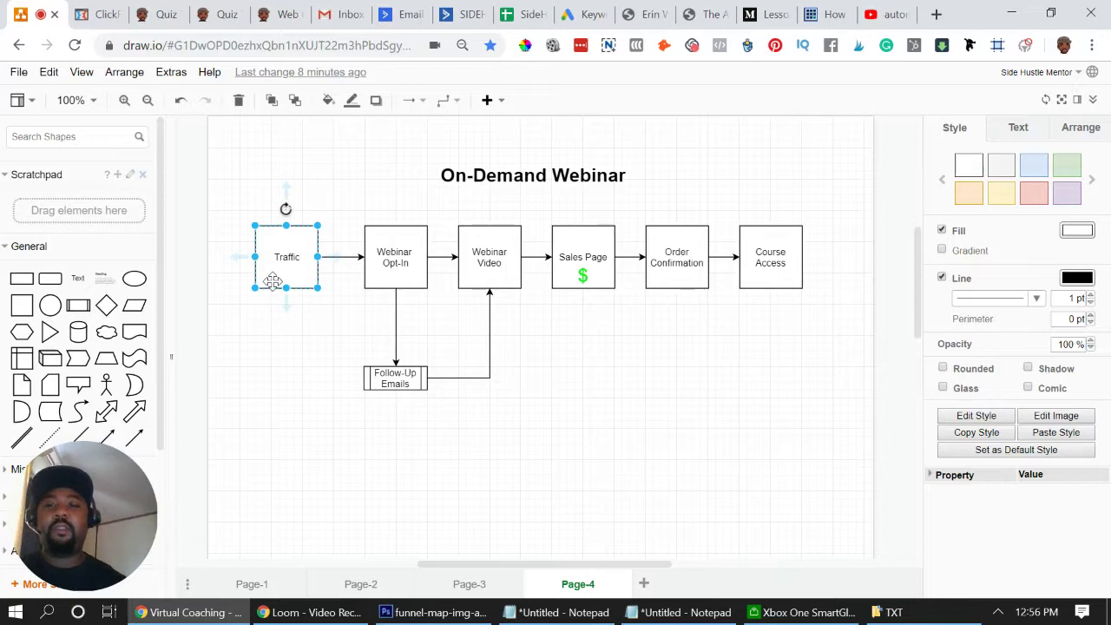
click(577, 264)
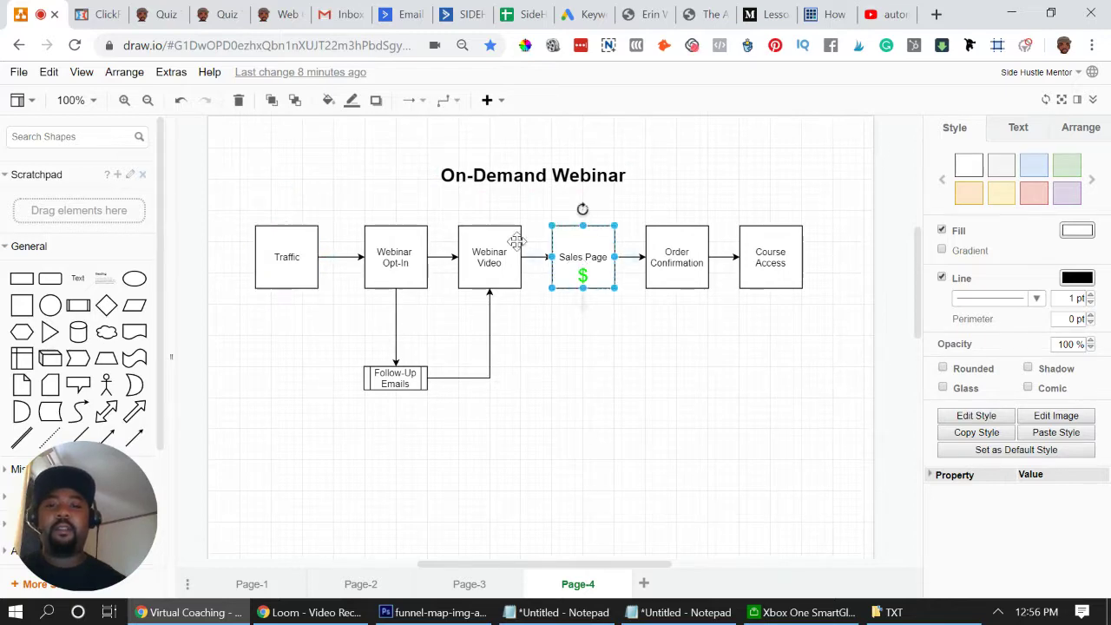
click(286, 263)
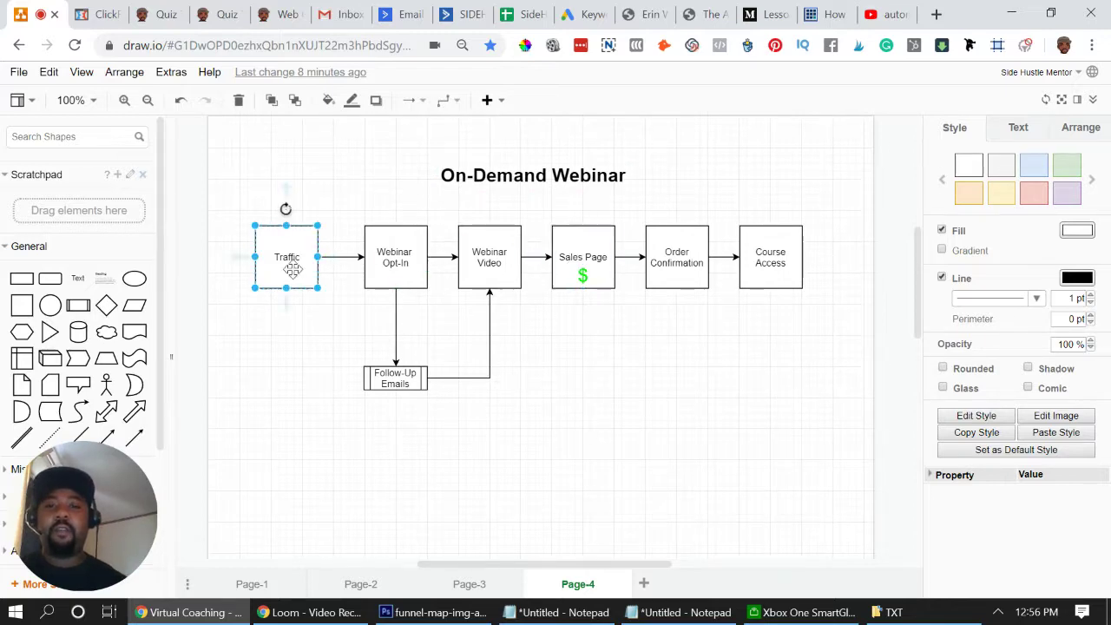
click(619, 250)
click(603, 252)
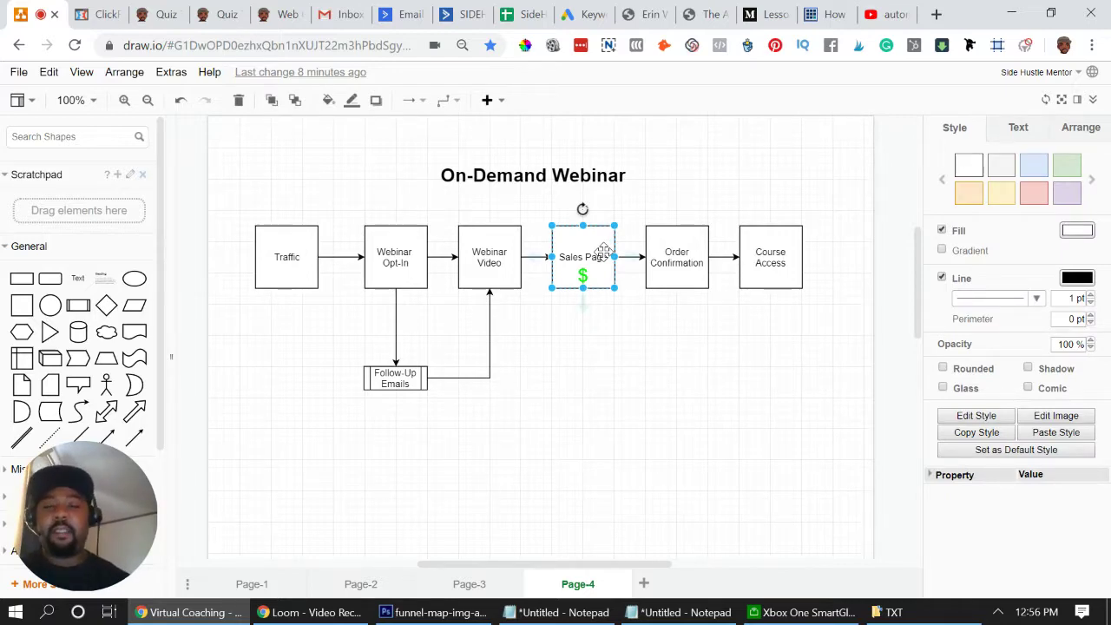
click(286, 257)
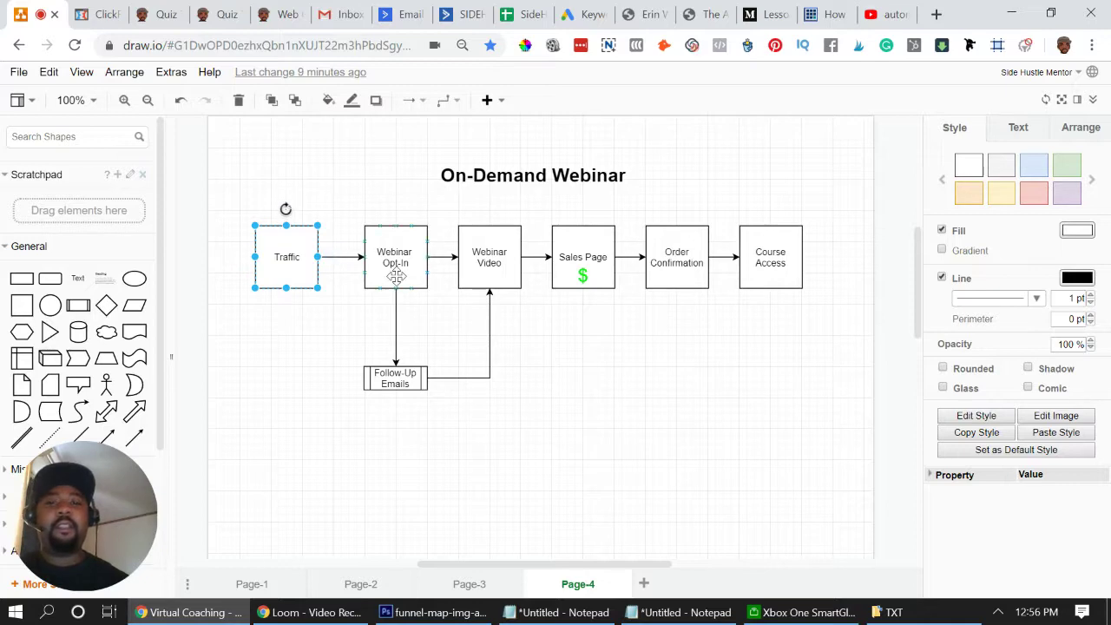
click(303, 186)
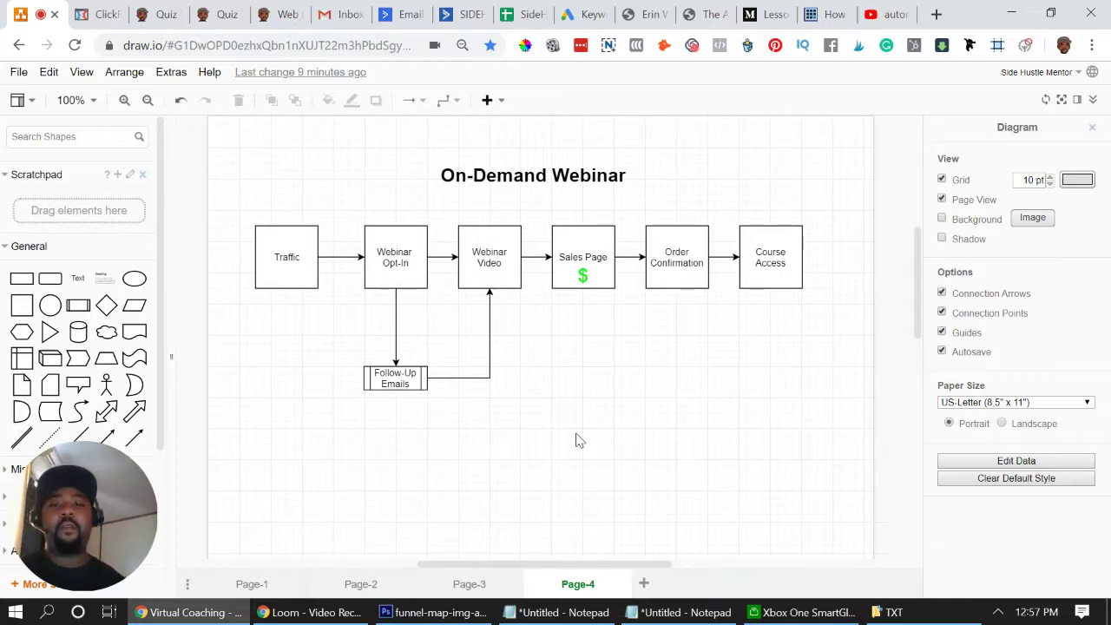
Switch back to the Side Hustle Mentor funnel in ClickFunnels.
click(100, 8)
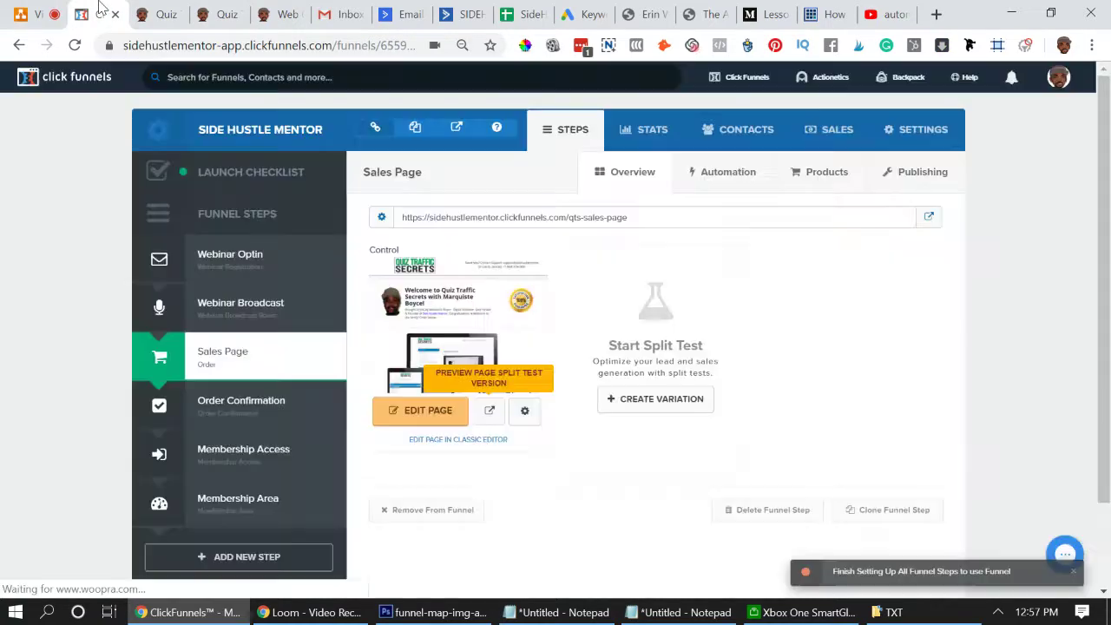